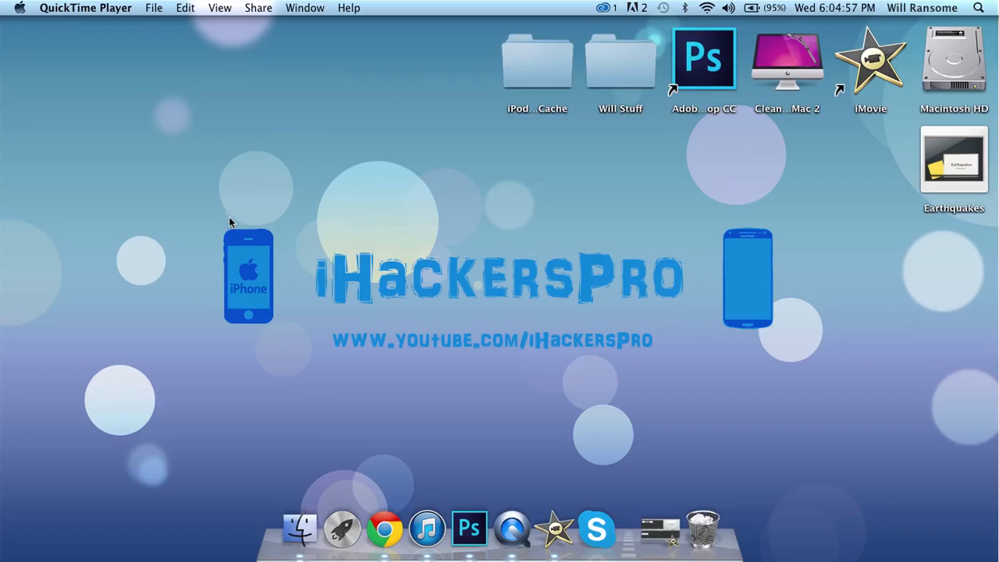
Expand the Pendulum album and bring up the actions for the Witchcraft track.
{"action": "mouse_move", "coordinate": [189, 212]}
{"action": "left_mouse_down"}
{"action": "mouse_move", "coordinate": [855, 361]}
{"action": "mouse_move", "coordinate": [185, 217]}
{"action": "mouse_move", "coordinate": [171, 189]}
{"action": "mouse_move", "coordinate": [821, 379]}
{"action": "left_mouse_up"}
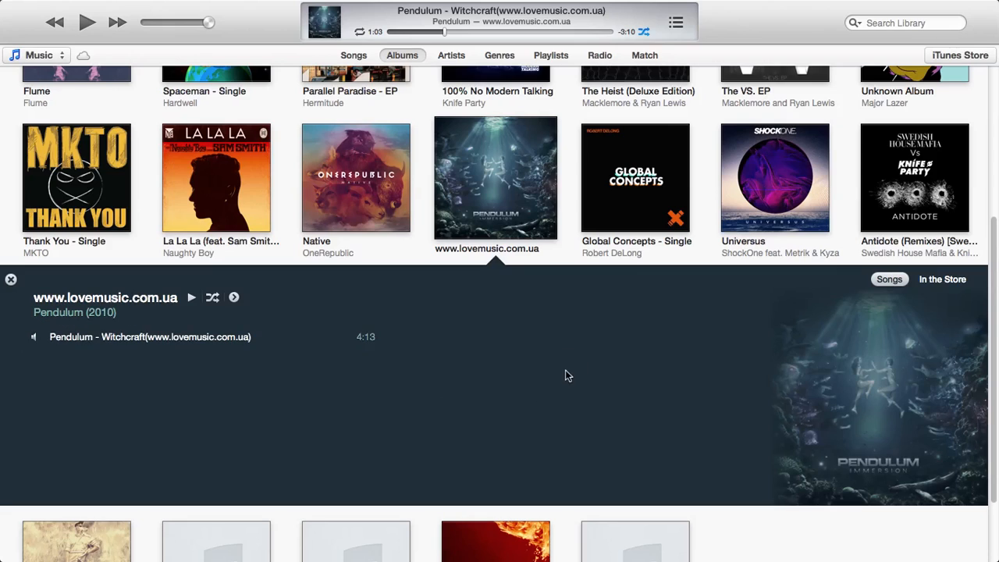
{"action": "left_click", "coordinate": [564, 215]}
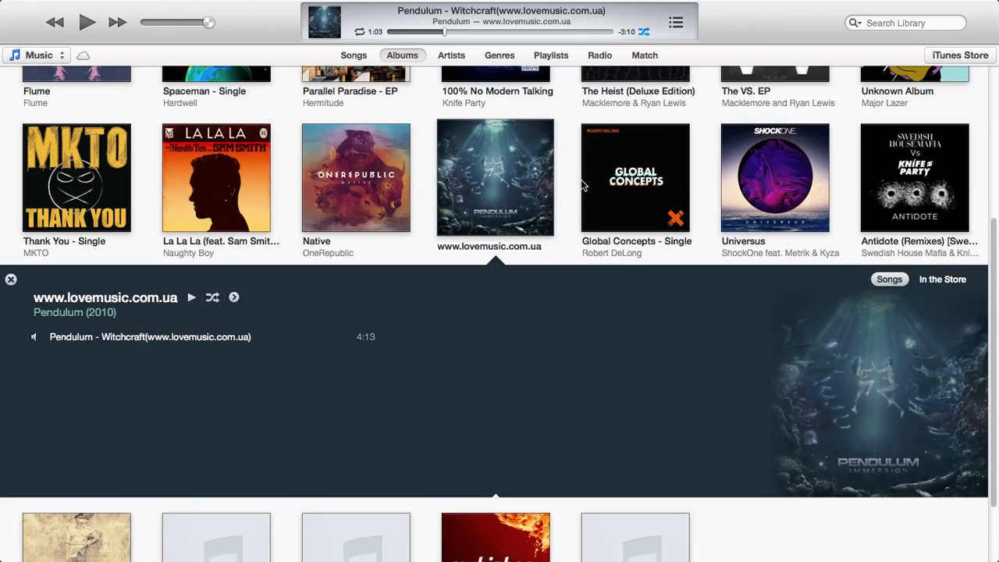
{"action": "scroll", "coordinate": [637, 405], "scroll_direction": "up", "scroll_amount": 3}
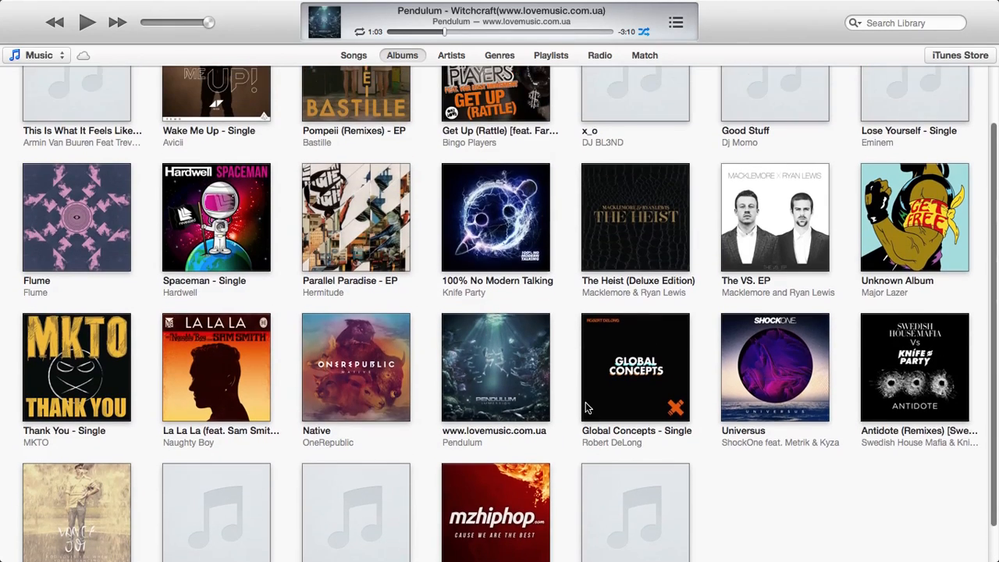
{"action": "scroll", "coordinate": [940, 449], "scroll_direction": "down", "scroll_amount": 3}
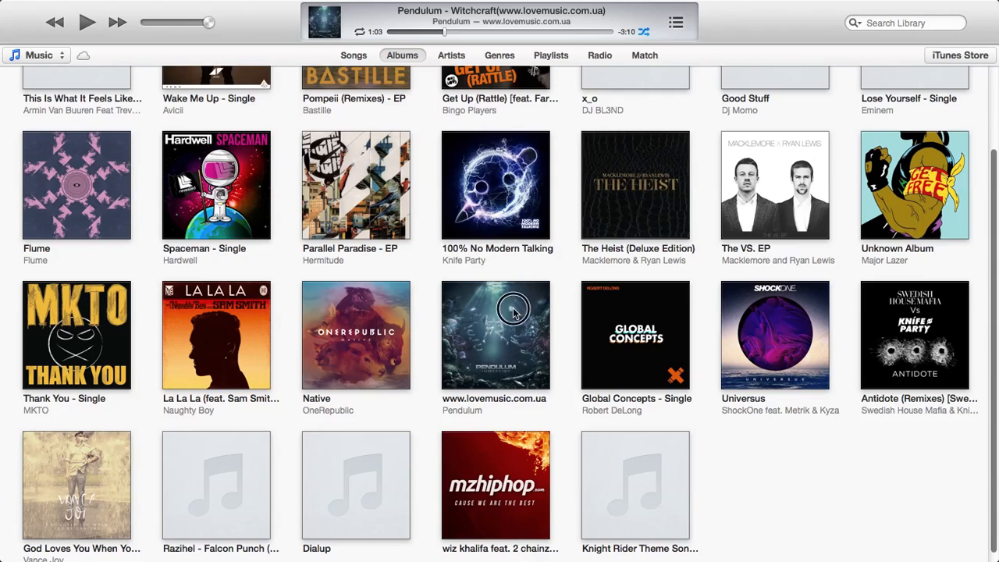
{"action": "left_click", "coordinate": [546, 361]}
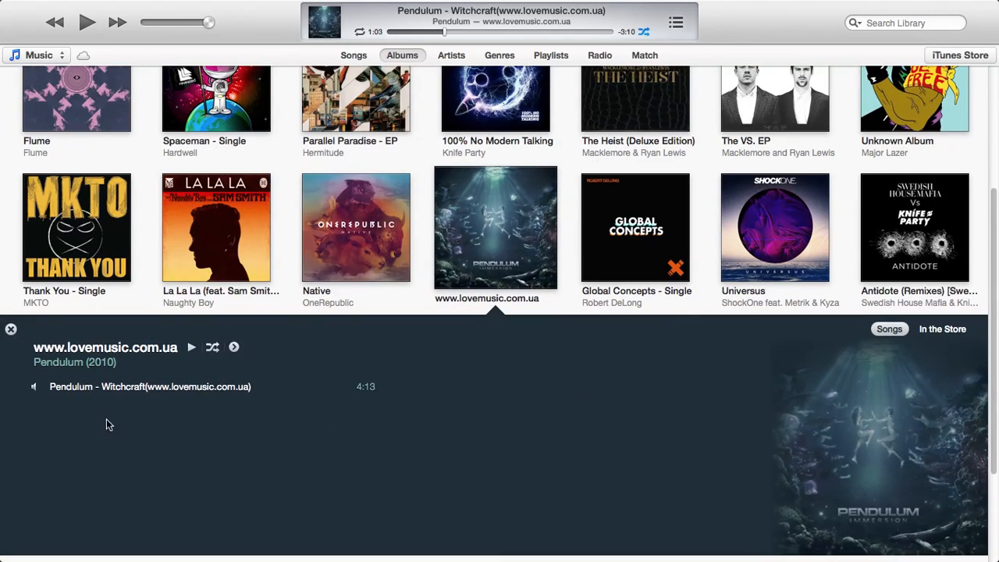
{"action": "left_click", "coordinate": [97, 402]}
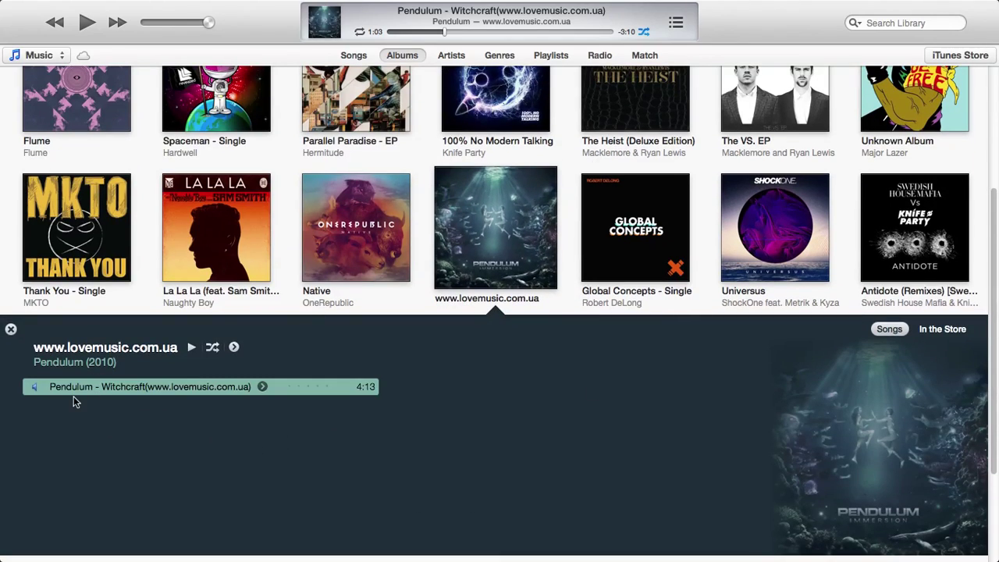
{"action": "right_click", "coordinate": [150, 394]}
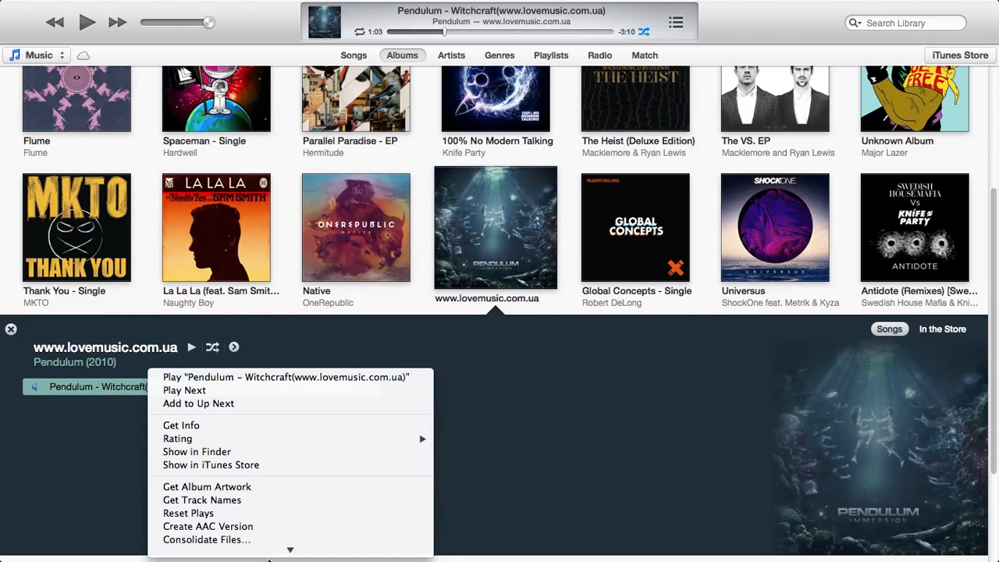
{"action": "scroll", "coordinate": [254, 533], "scroll_direction": "down", "scroll_amount": 5}
{"action": "left_click", "coordinate": [64, 459]}
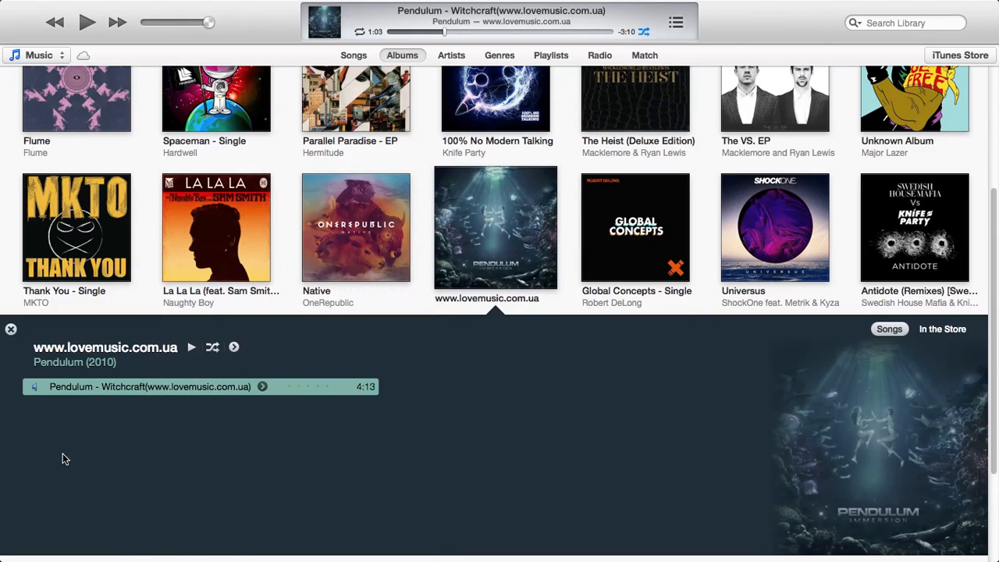
{"action": "left_click", "coordinate": [62, 453]}
{"action": "right_click", "coordinate": [162, 395]}
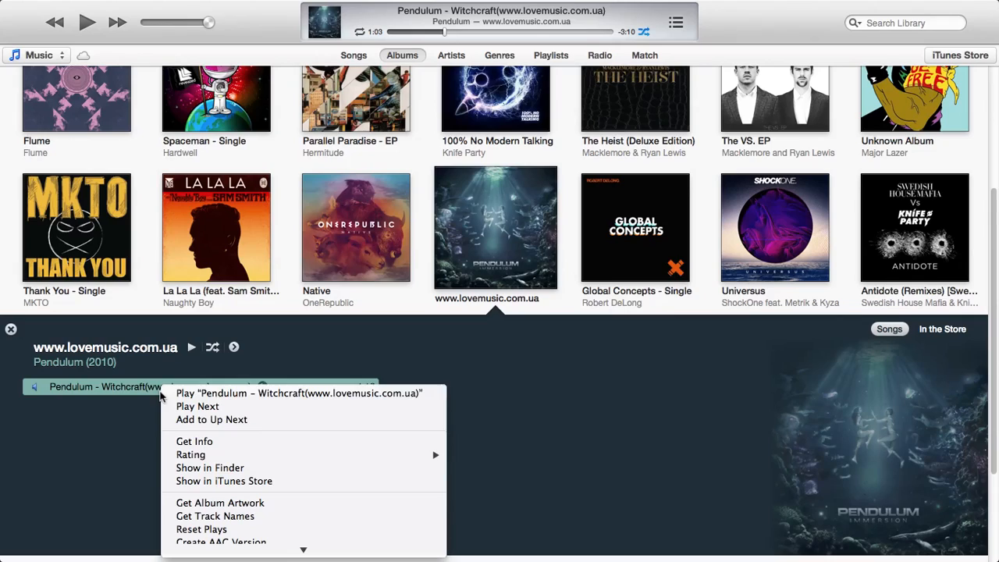
{"action": "scroll", "coordinate": [234, 469], "scroll_direction": "down", "scroll_amount": 5}
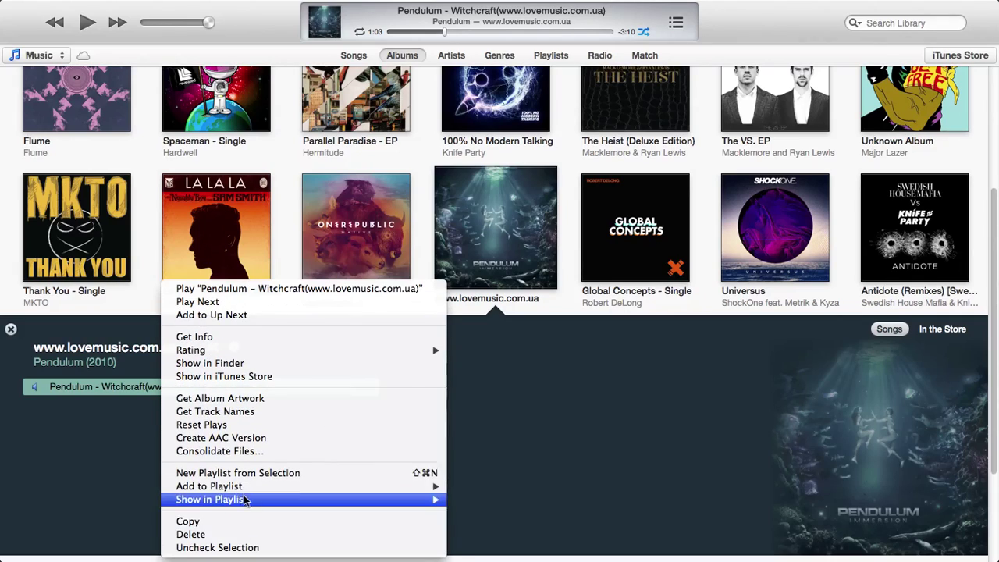
Create an AAC copy of Witchcraft and select the new copy once it converts.
{"action": "left_click", "coordinate": [251, 442]}
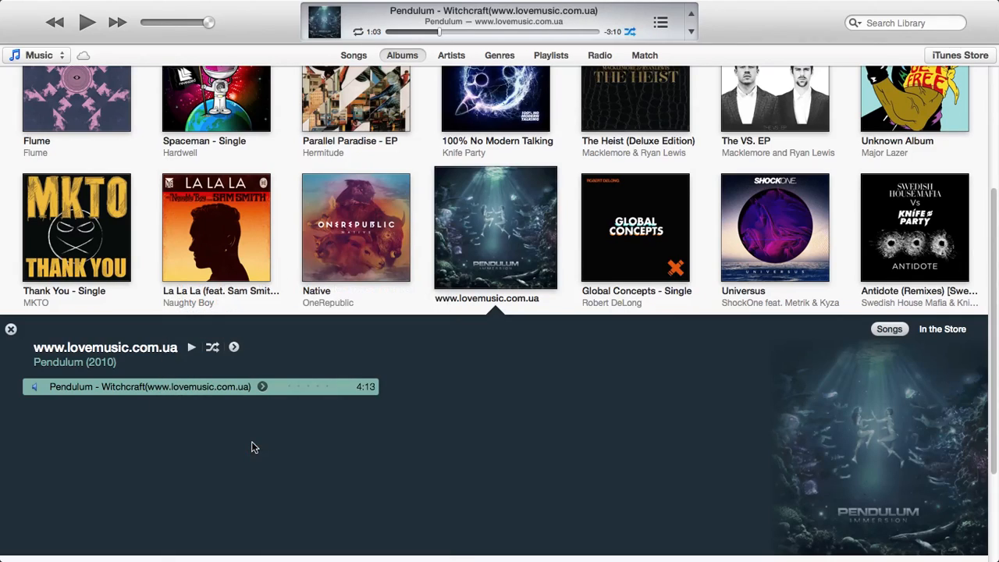
{"action": "left_click", "coordinate": [142, 403]}
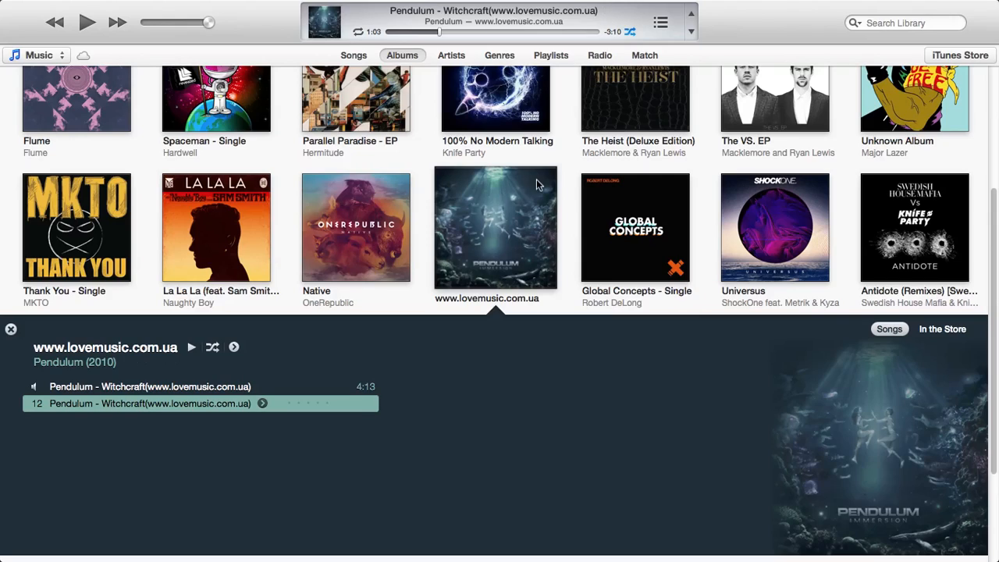
{"action": "left_click", "coordinate": [186, 403]}
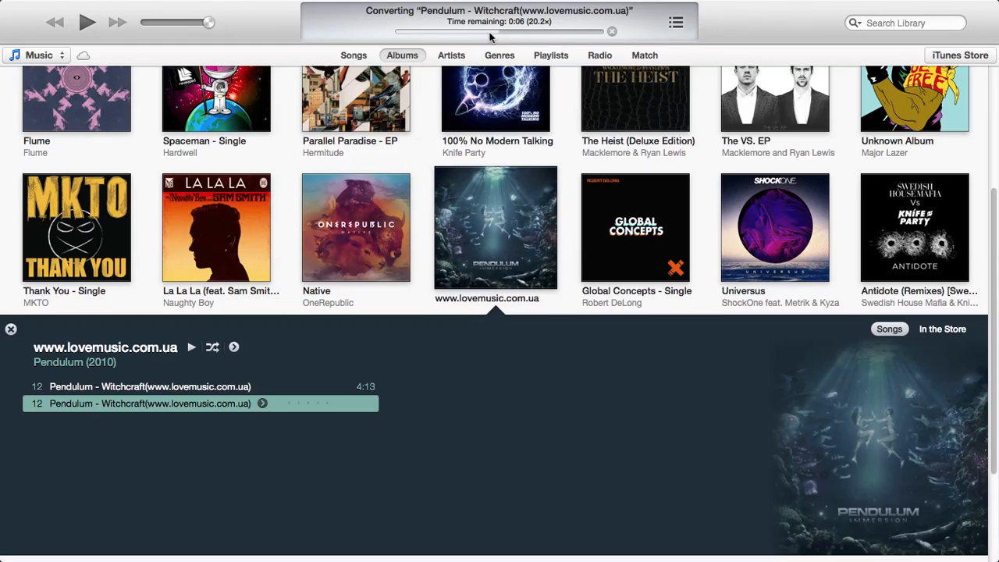
{"action": "left_click", "coordinate": [455, 413]}
{"action": "mouse_move", "coordinate": [181, 387]}
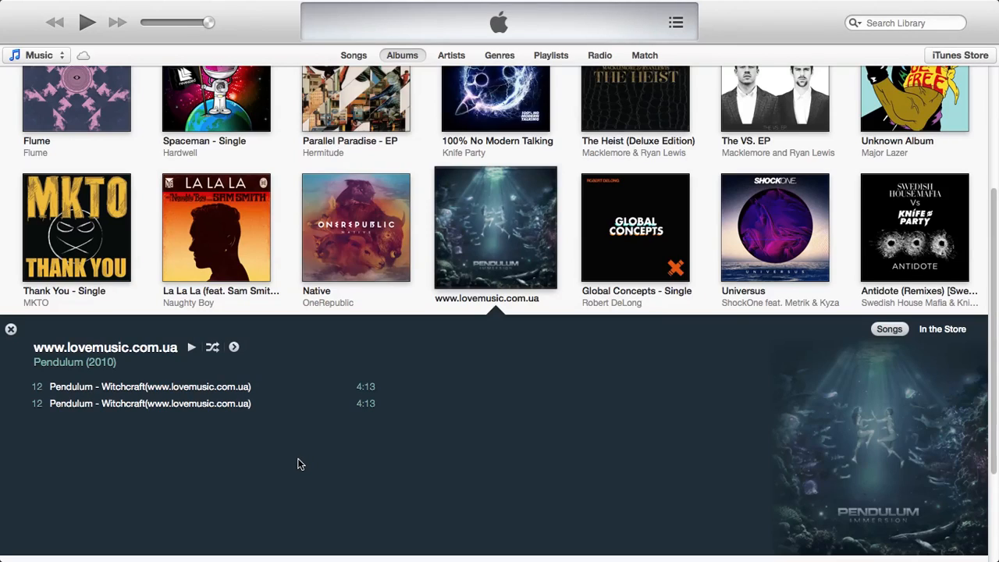
{"action": "left_click", "coordinate": [300, 465]}
{"action": "left_click", "coordinate": [106, 407]}
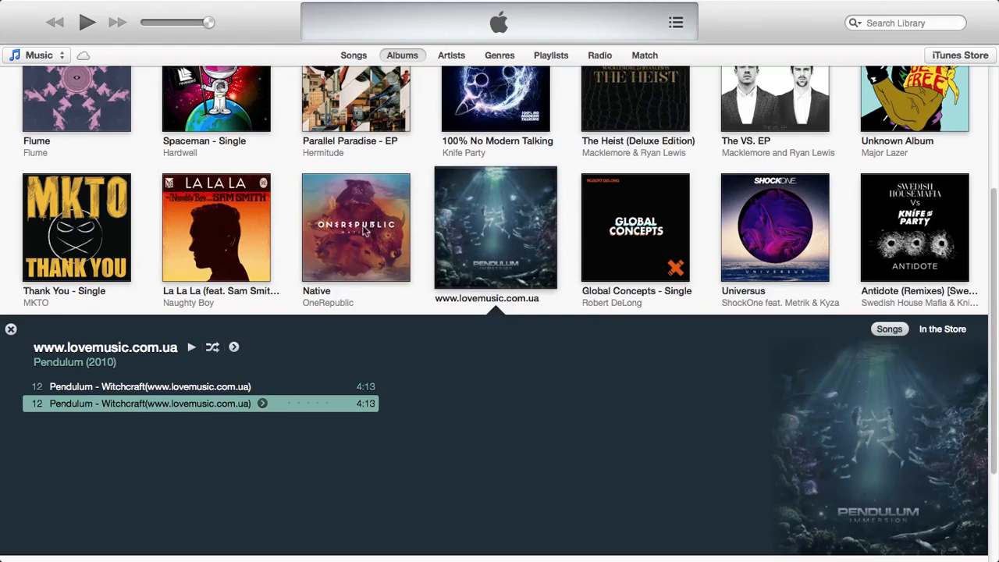
Show the new copy's Get Info window on its playback Options page.
{"action": "right_click", "coordinate": [199, 404]}
{"action": "scroll", "coordinate": [283, 532], "scroll_direction": "down", "scroll_amount": 2}
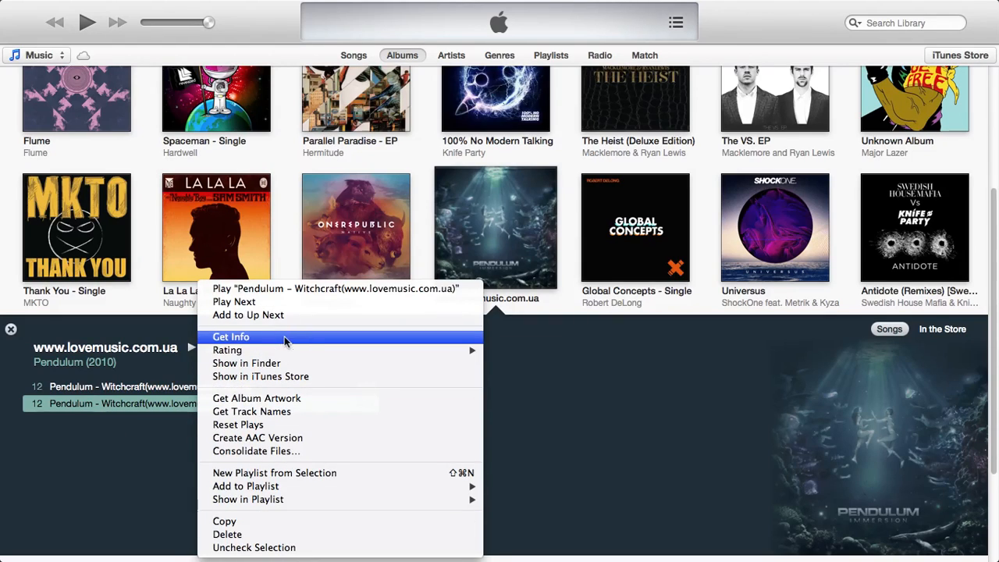
{"action": "left_click", "coordinate": [284, 341]}
{"action": "left_click", "coordinate": [373, 84]}
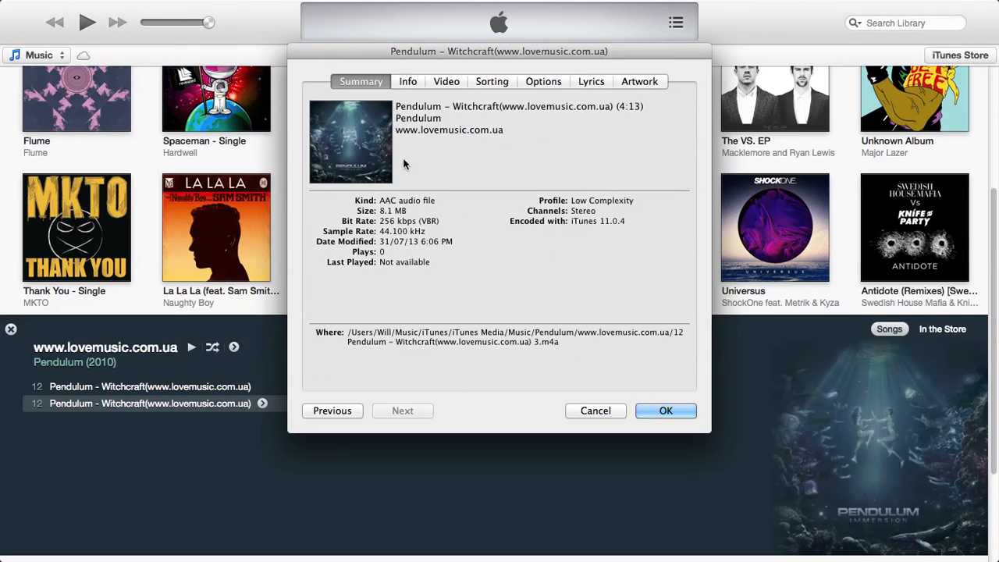
{"action": "left_click", "coordinate": [543, 81]}
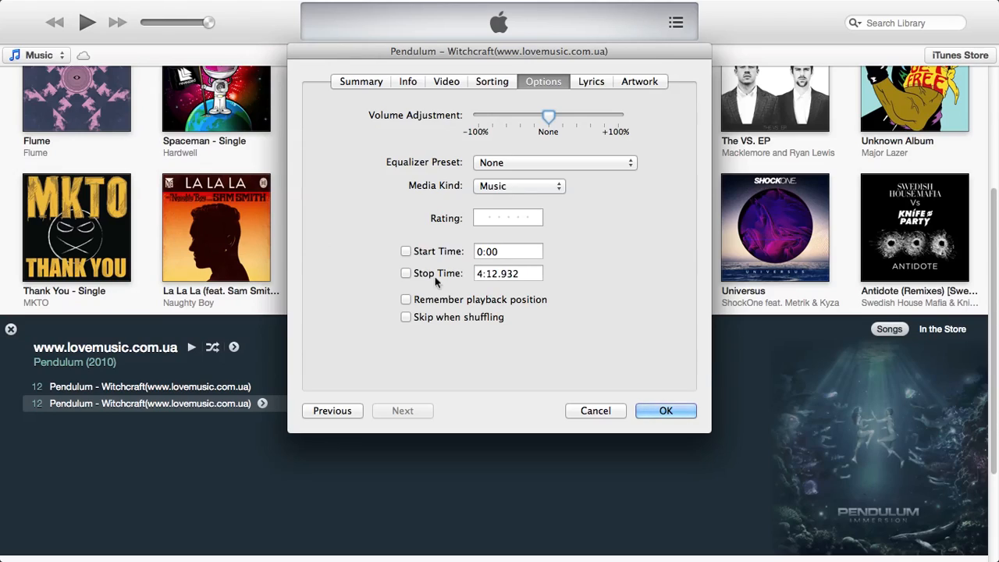
Set the copy's stop time to 0:40 and confirm the song info.
{"action": "double_click", "coordinate": [529, 275]}
{"action": "type", "text": "0"}
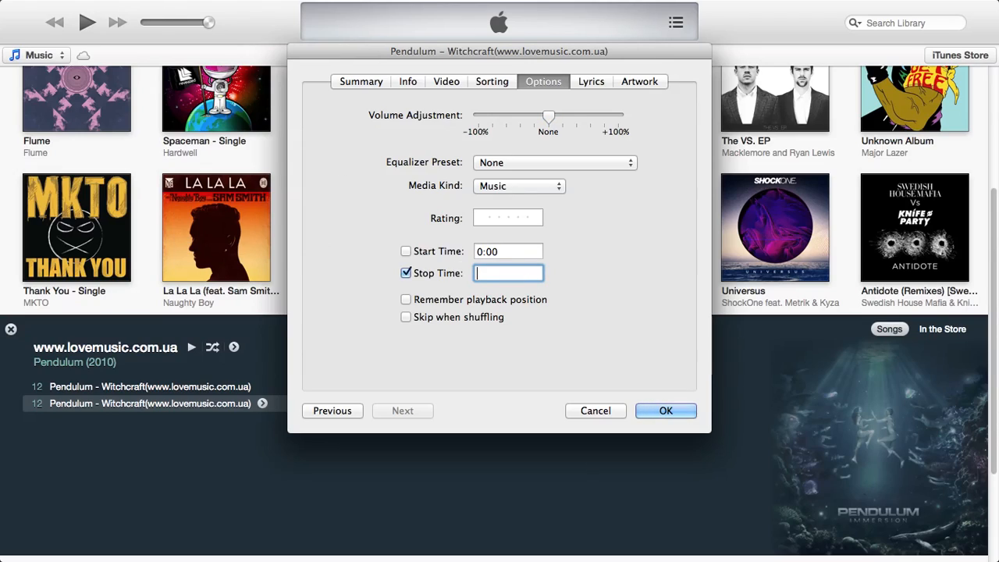
{"action": "type", "text": ":"}
{"action": "type", "text": "40"}
{"action": "left_click", "coordinate": [666, 411]}
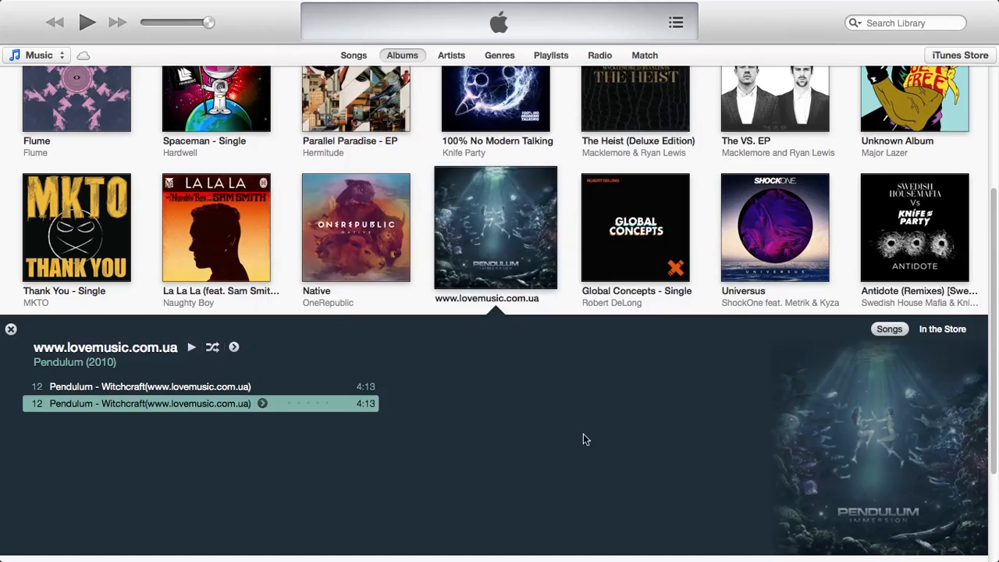
Create an AAC version of the trimmed track, producing a 0:40 clip.
{"action": "left_click", "coordinate": [148, 404]}
{"action": "right_click", "coordinate": [149, 410]}
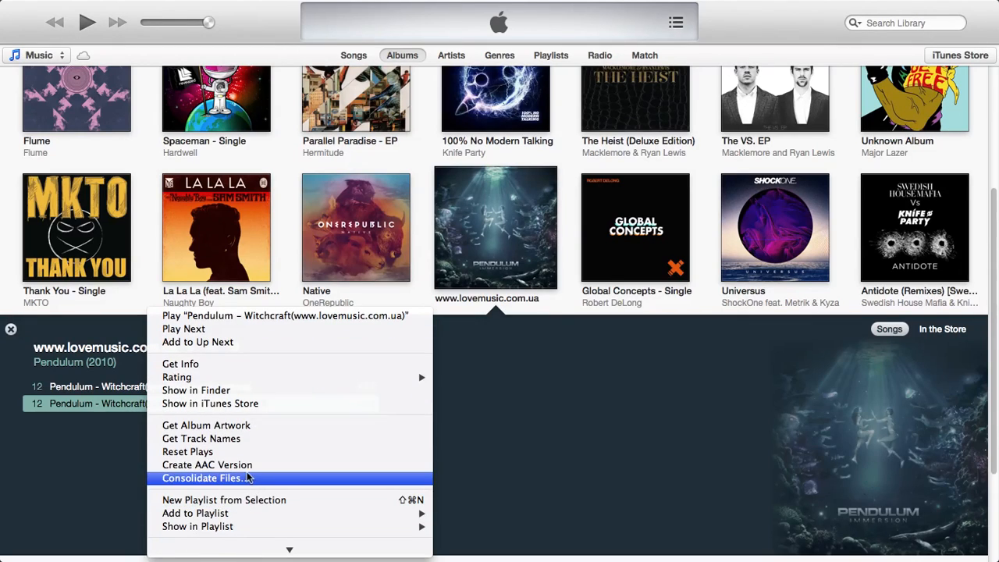
{"action": "left_click", "coordinate": [249, 468]}
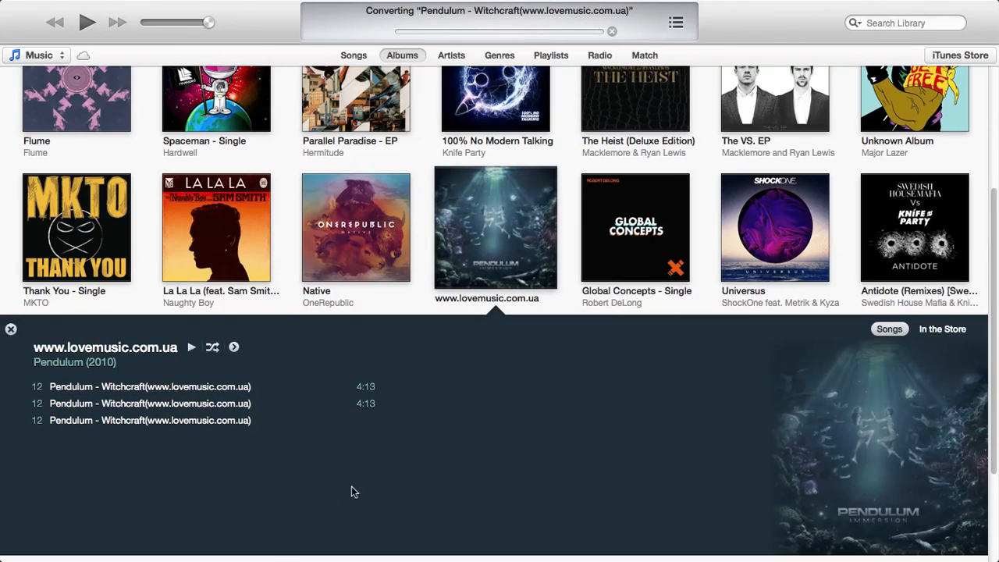
{"action": "left_click", "coordinate": [377, 421]}
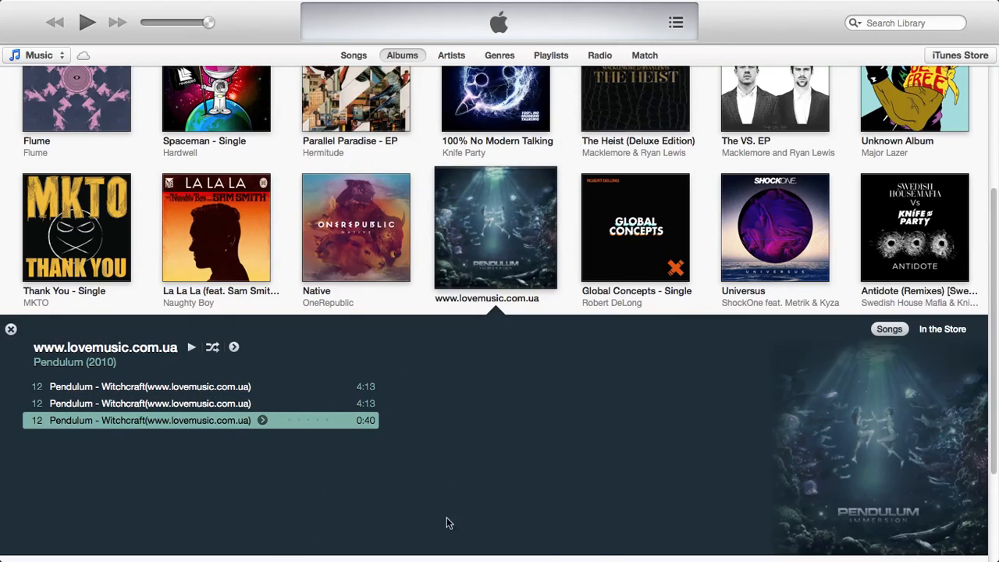
Delete the extra 4:13 copy to the Trash and bring up actions for the 0:40 clip.
{"action": "left_click", "coordinate": [379, 404]}
{"action": "key", "text": "Delete"}
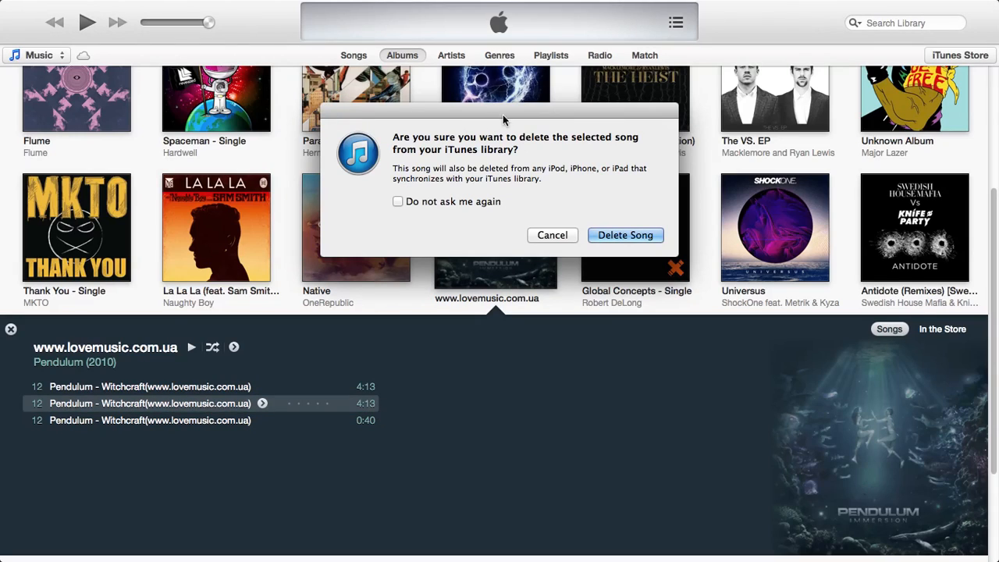
{"action": "left_click", "coordinate": [631, 238]}
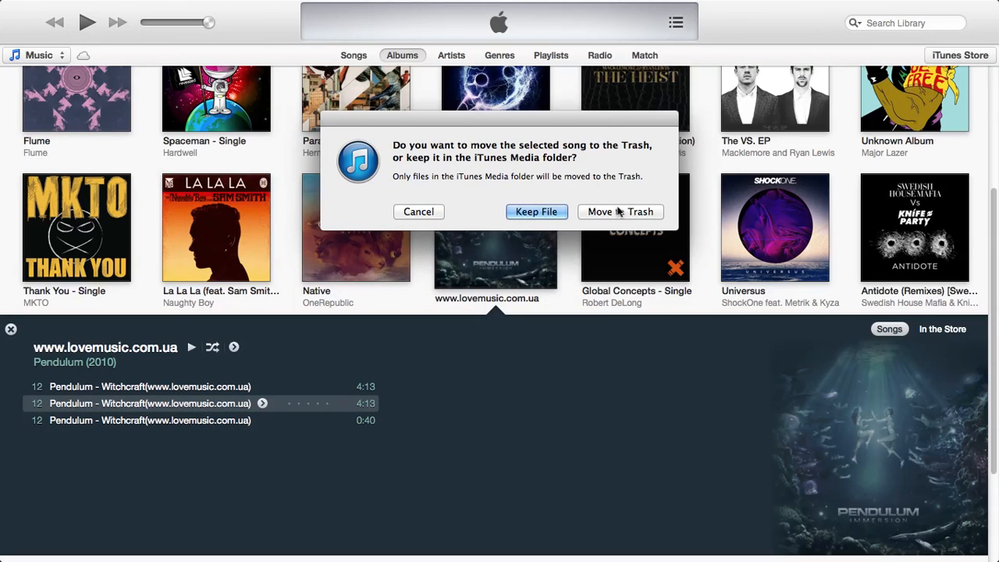
{"action": "left_click", "coordinate": [613, 213]}
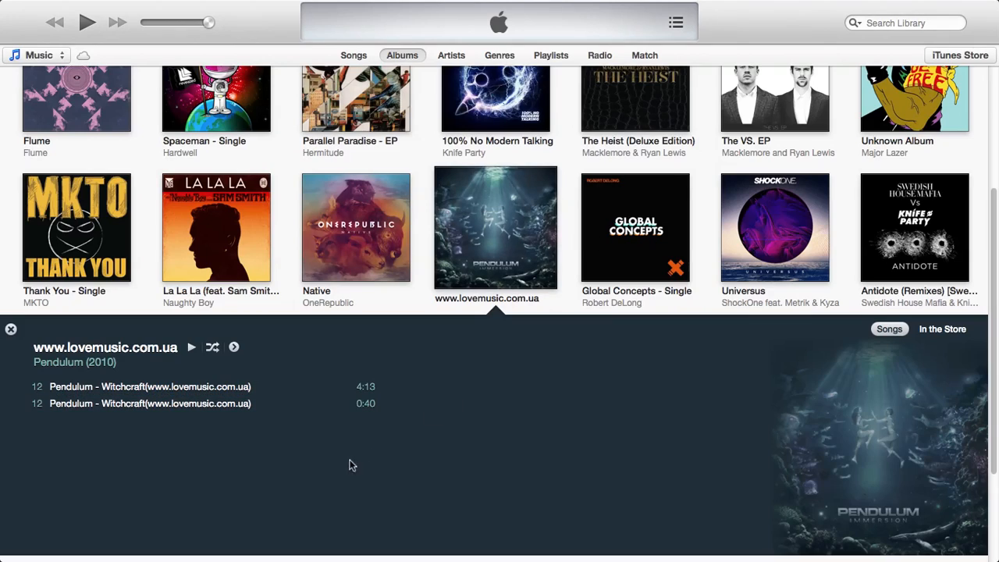
{"action": "left_click", "coordinate": [169, 405]}
{"action": "right_click", "coordinate": [173, 408]}
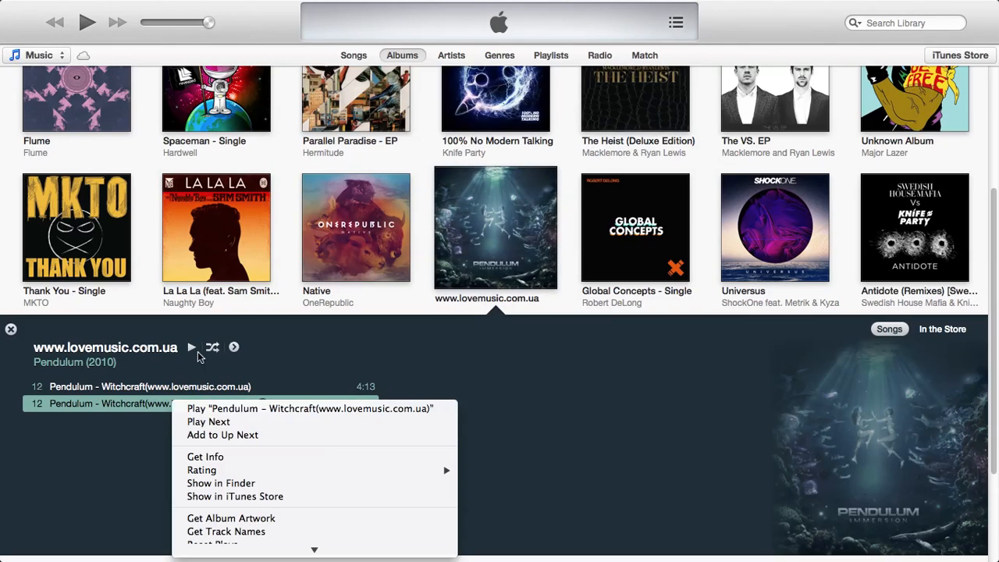
{"action": "scroll", "coordinate": [234, 468], "scroll_direction": "down", "scroll_amount": 3}
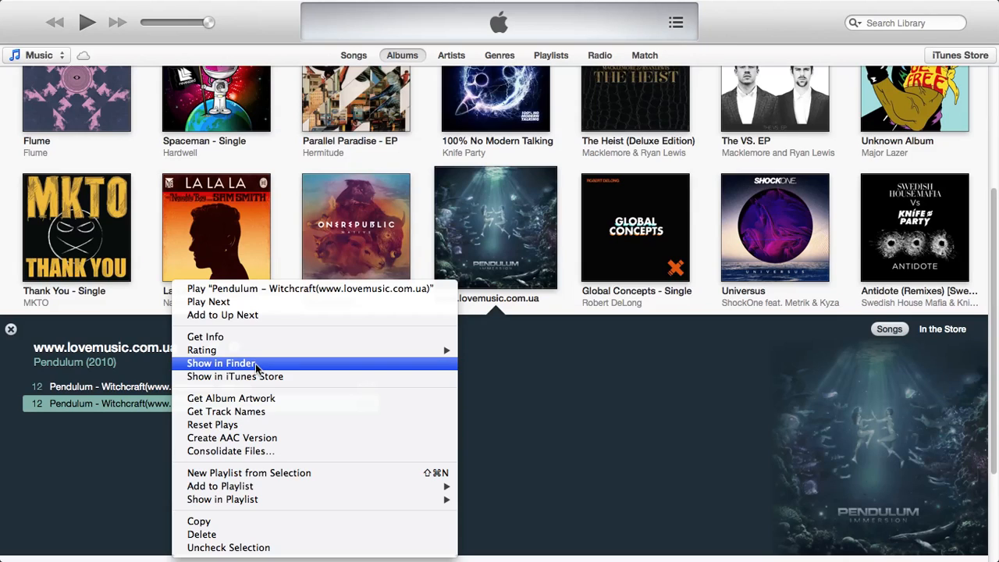
Reveal the clip in Finder and strip the website text and stray 4 from its name.
{"action": "left_click", "coordinate": [255, 364]}
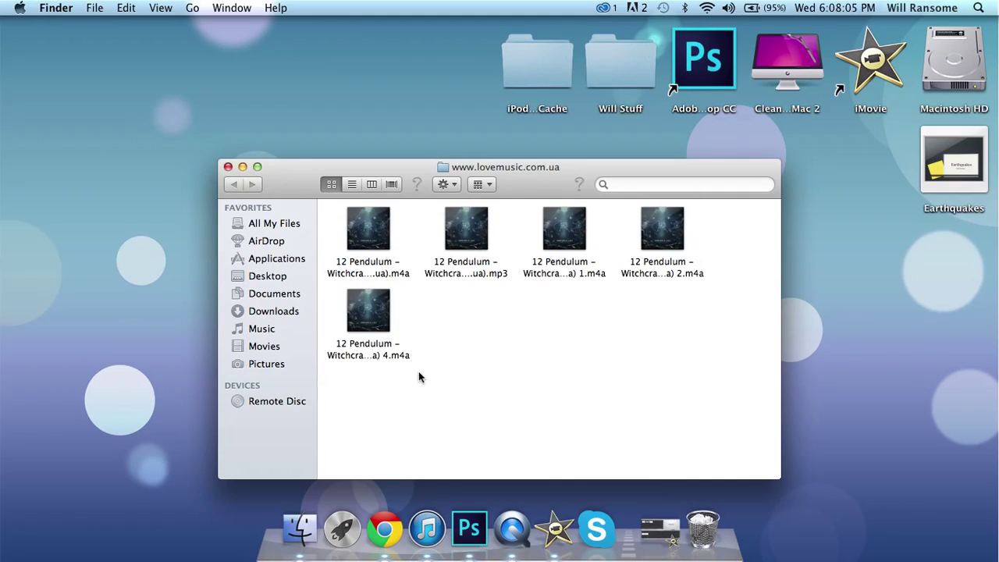
{"action": "left_click", "coordinate": [367, 320]}
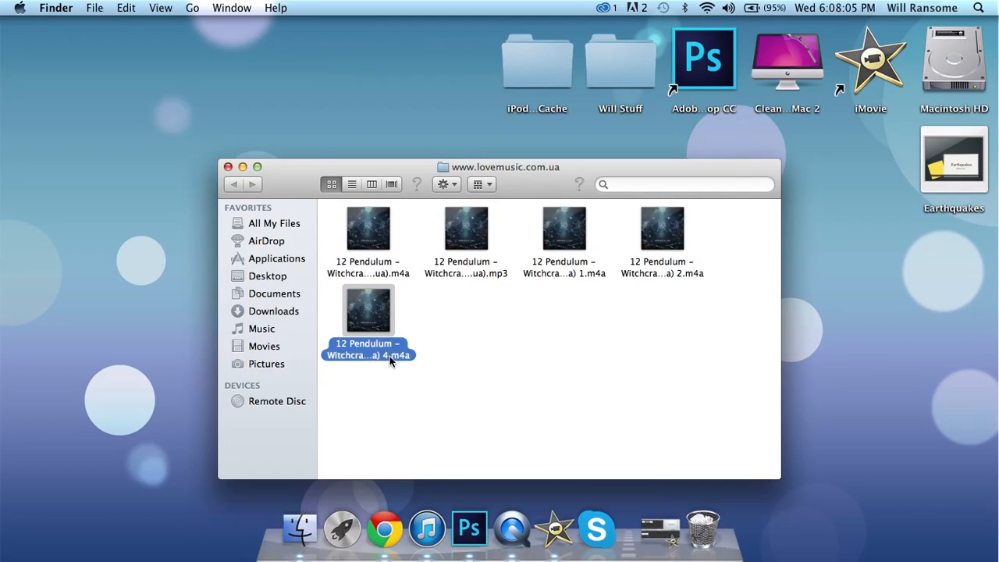
{"action": "left_click", "coordinate": [701, 336]}
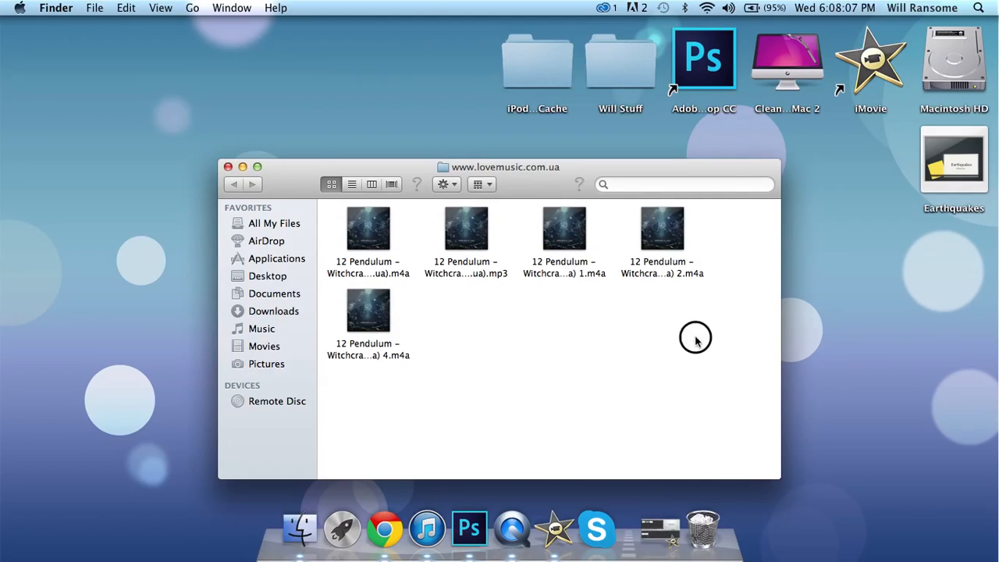
{"action": "left_click_drag", "start_coordinate": [737, 238], "coordinate": [490, 330]}
{"action": "left_click", "coordinate": [483, 359]}
{"action": "mouse_move", "coordinate": [430, 380]}
{"action": "left_mouse_down"}
{"action": "mouse_move", "coordinate": [367, 328]}
{"action": "mouse_move", "coordinate": [396, 361]}
{"action": "left_mouse_up"}
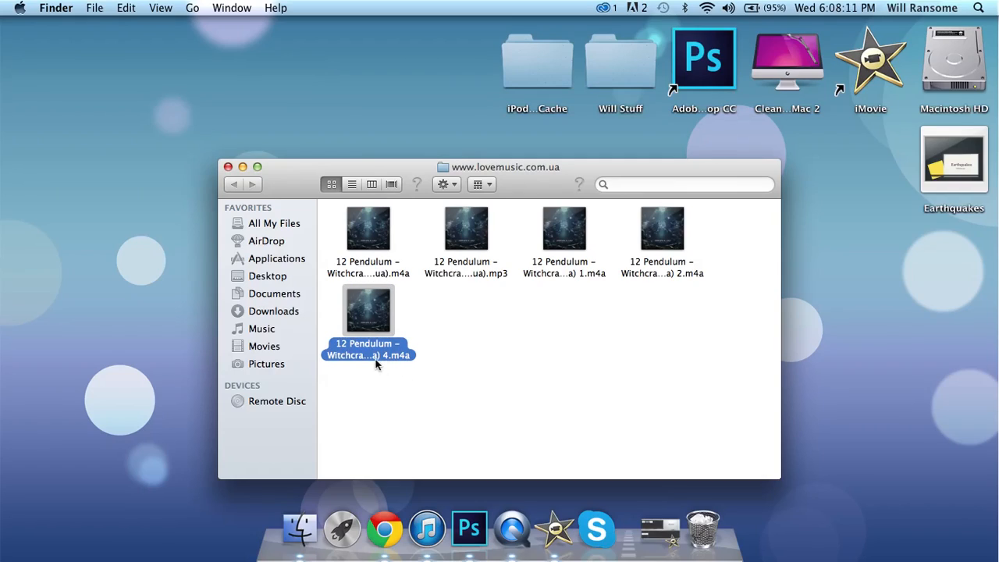
{"action": "left_click", "coordinate": [374, 356]}
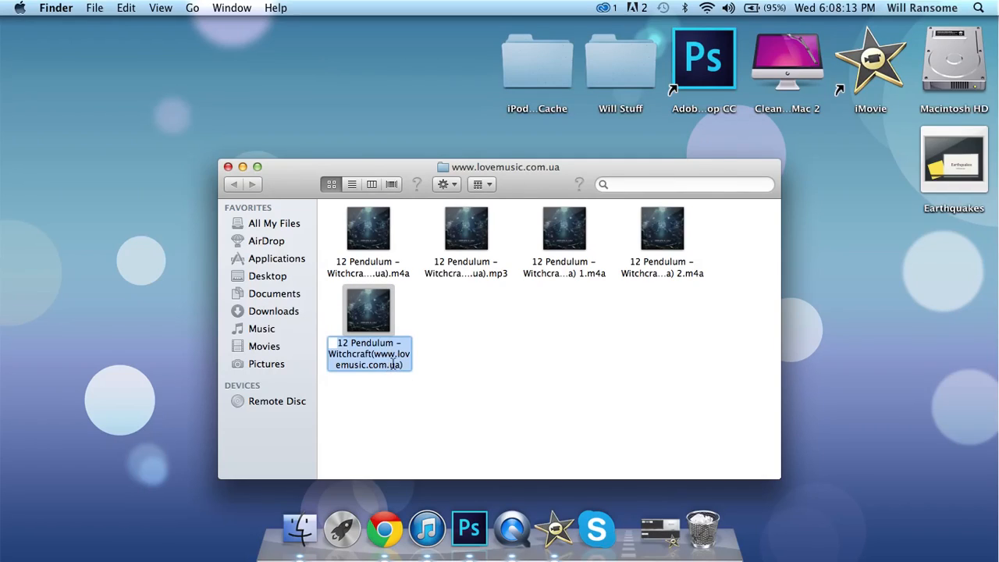
{"action": "left_click_drag", "start_coordinate": [396, 365], "coordinate": [374, 354]}
{"action": "left_click", "coordinate": [400, 364]}
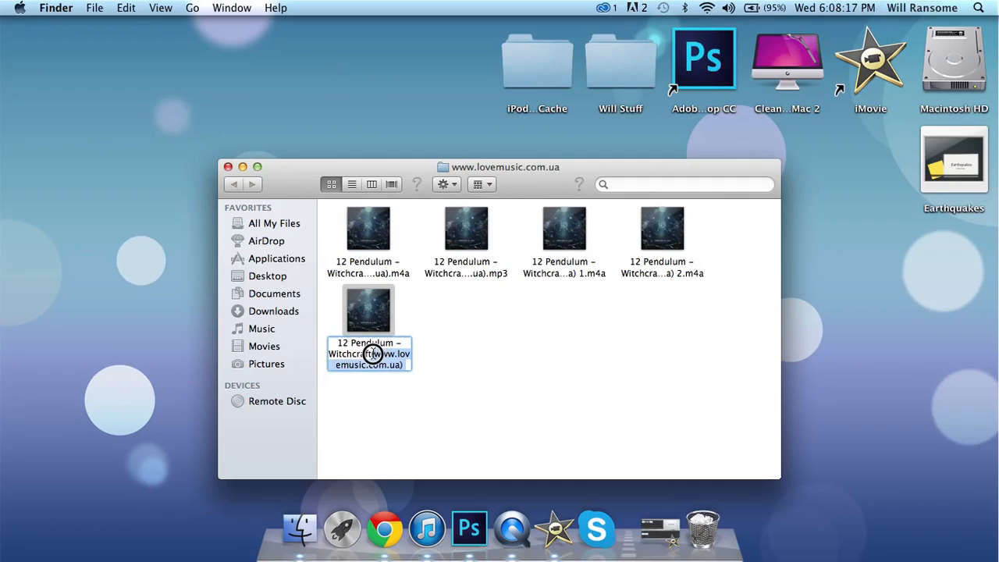
{"action": "key", "text": "BackSpace"}
{"action": "type", "text": "4"}
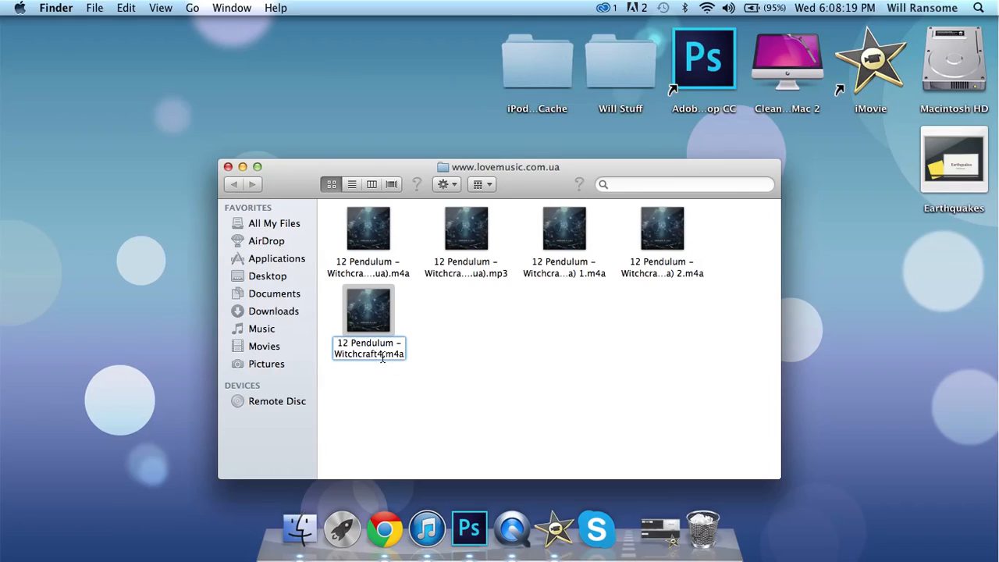
{"action": "key", "text": "BackSpace"}
{"action": "key", "text": "Return"}
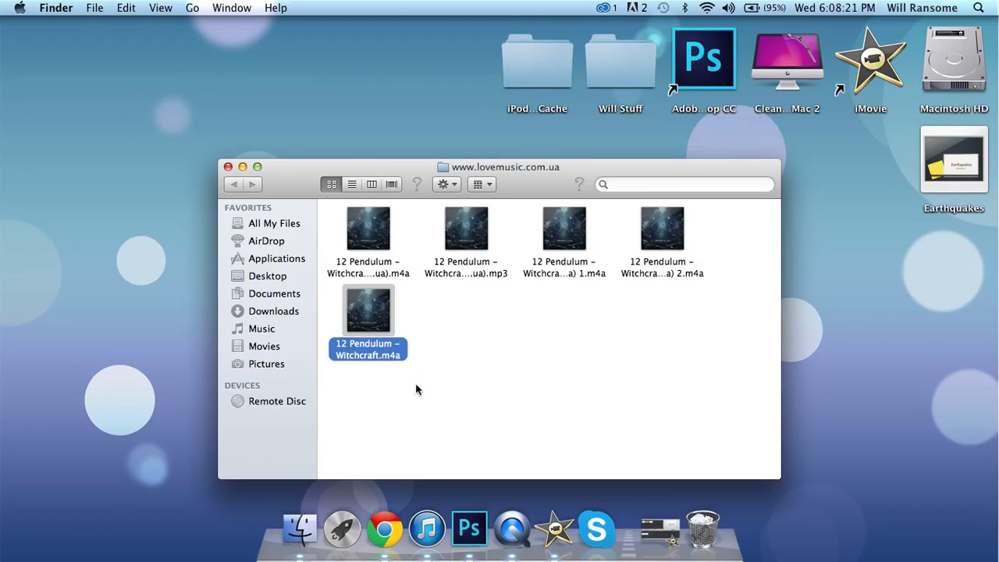
Change the file's extension from .m4a to .m4r and accept the new extension.
{"action": "left_click", "coordinate": [393, 354]}
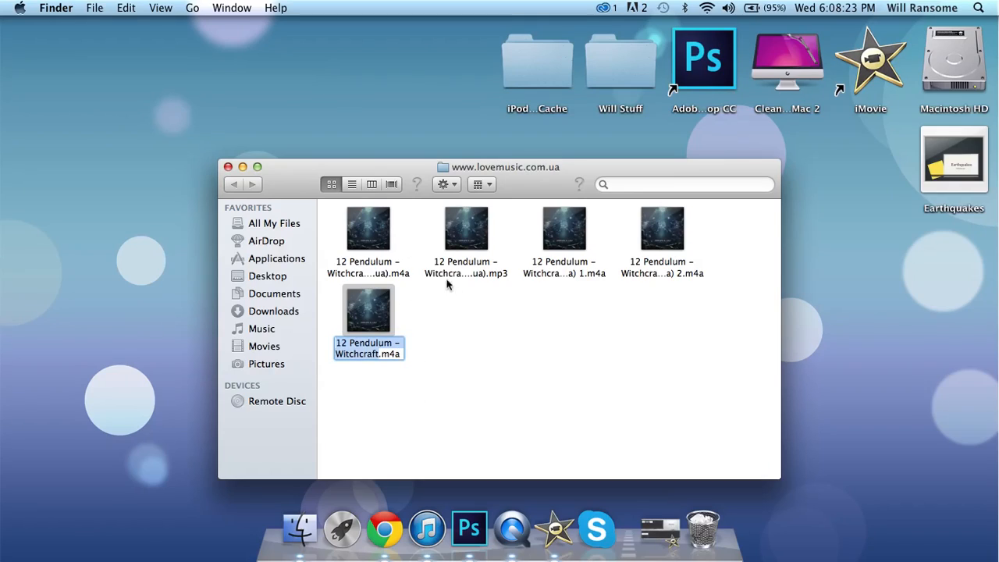
{"action": "left_click", "coordinate": [400, 354]}
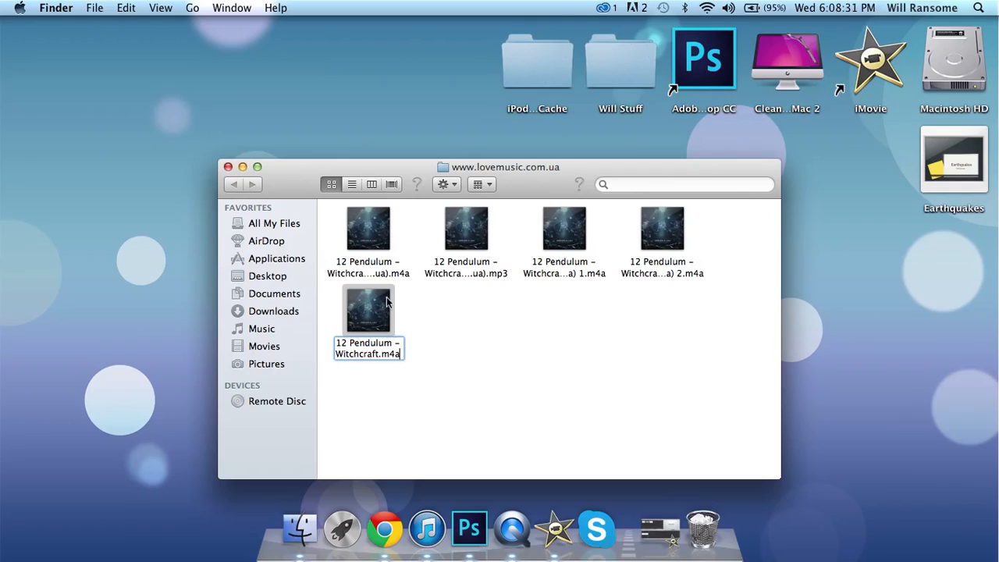
{"action": "key", "text": "BackSpace"}
{"action": "type", "text": "r"}
{"action": "left_click", "coordinate": [468, 401]}
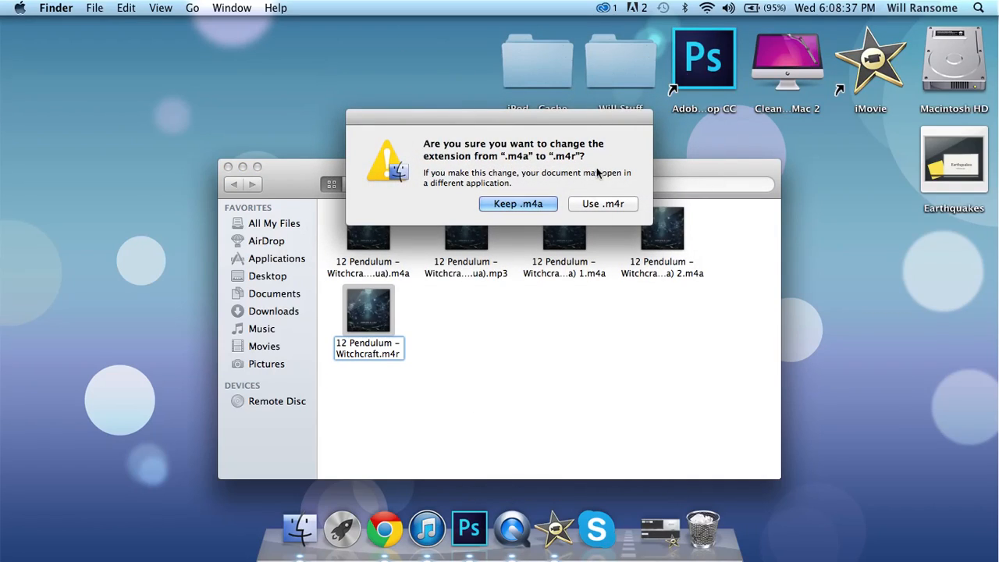
{"action": "left_click", "coordinate": [602, 204]}
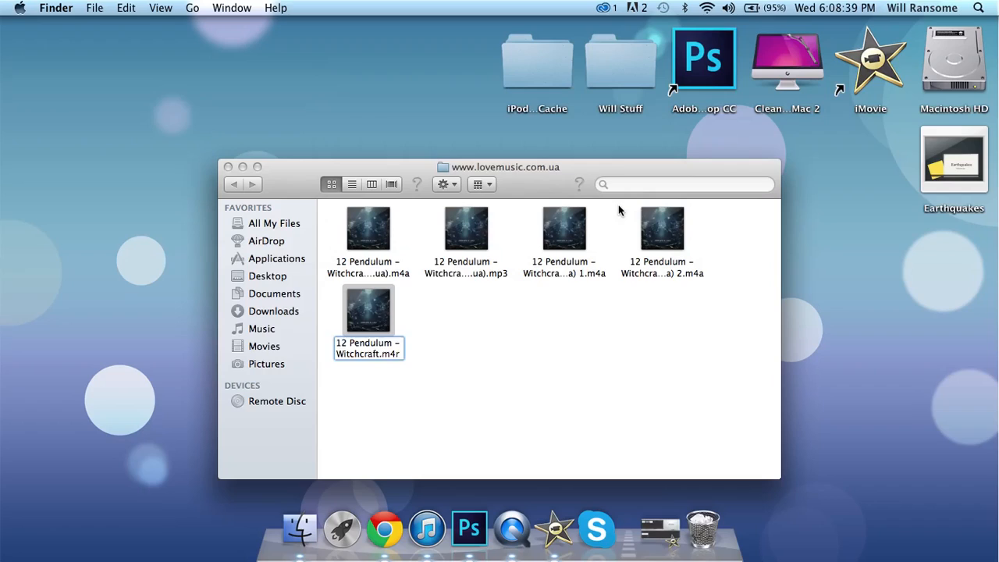
{"action": "left_click", "coordinate": [454, 396]}
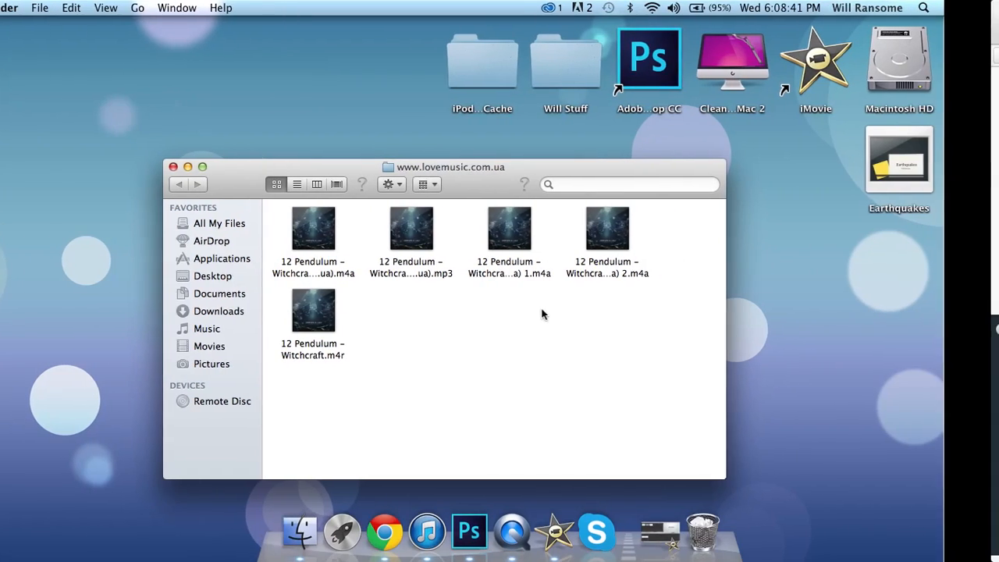
Delete the 0:40 Witchcraft duplicate from the iTunes library, keeping its file.
{"action": "key", "text": "ctrl+Right"}
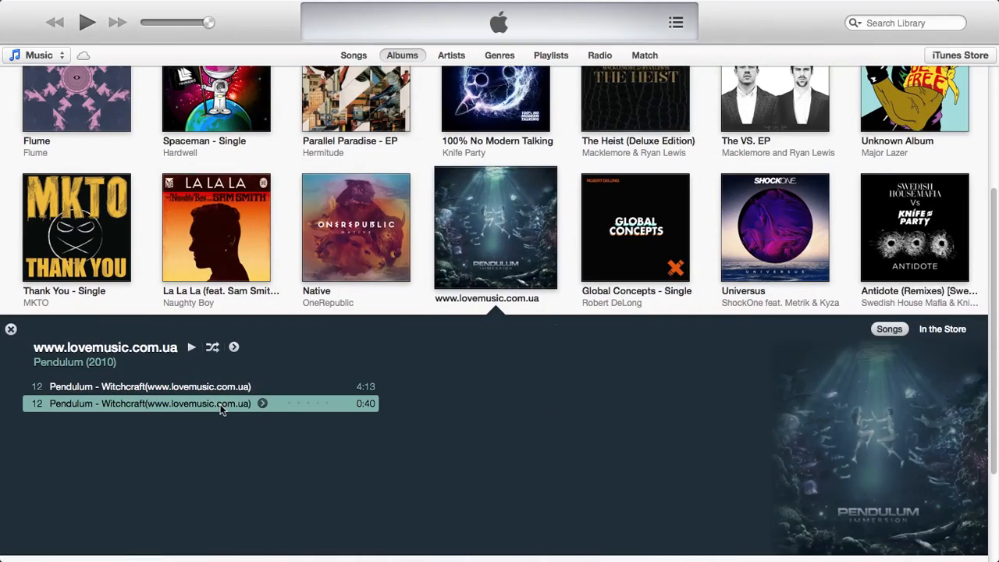
{"action": "key", "text": "Delete"}
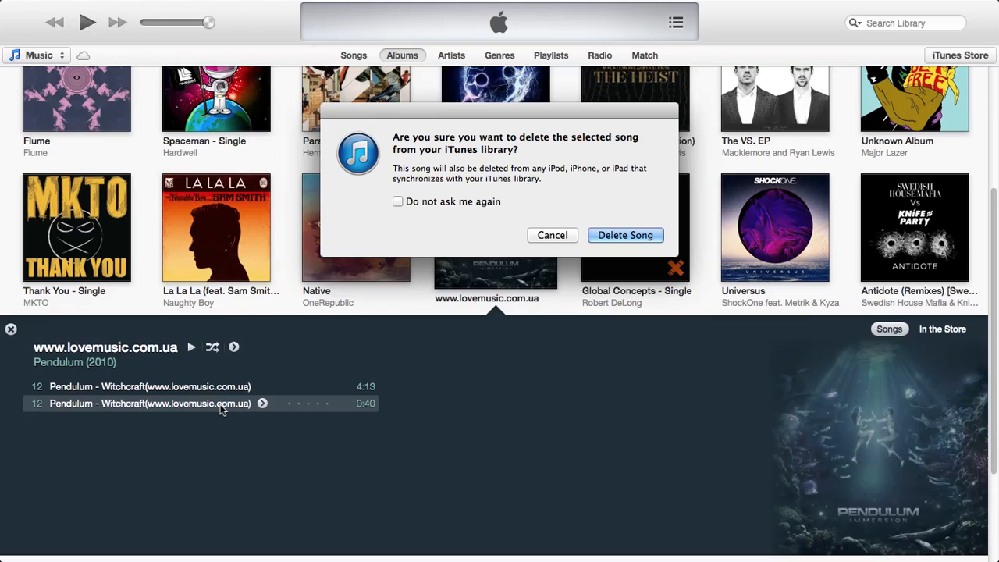
{"action": "key", "text": "Return"}
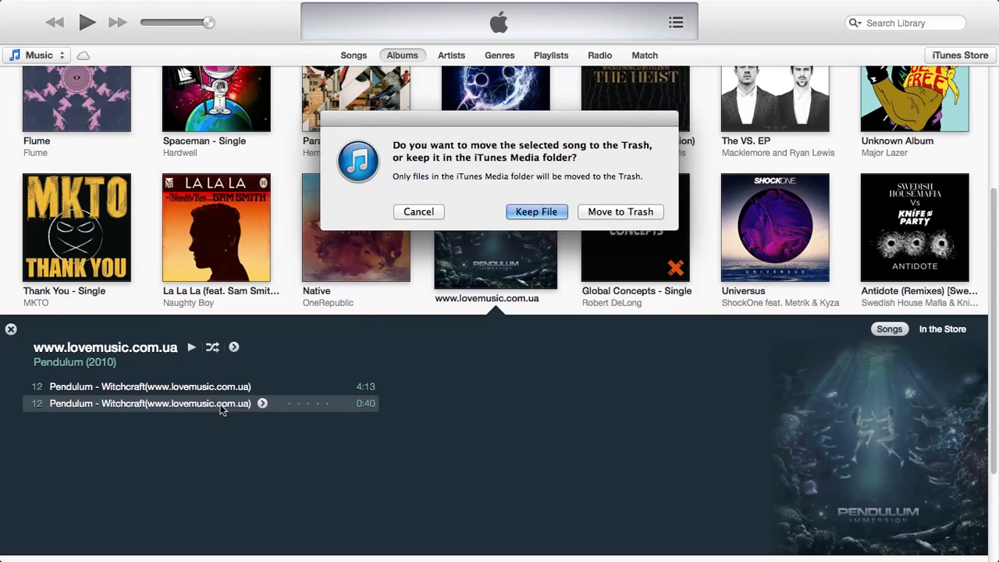
{"action": "left_click", "coordinate": [620, 212]}
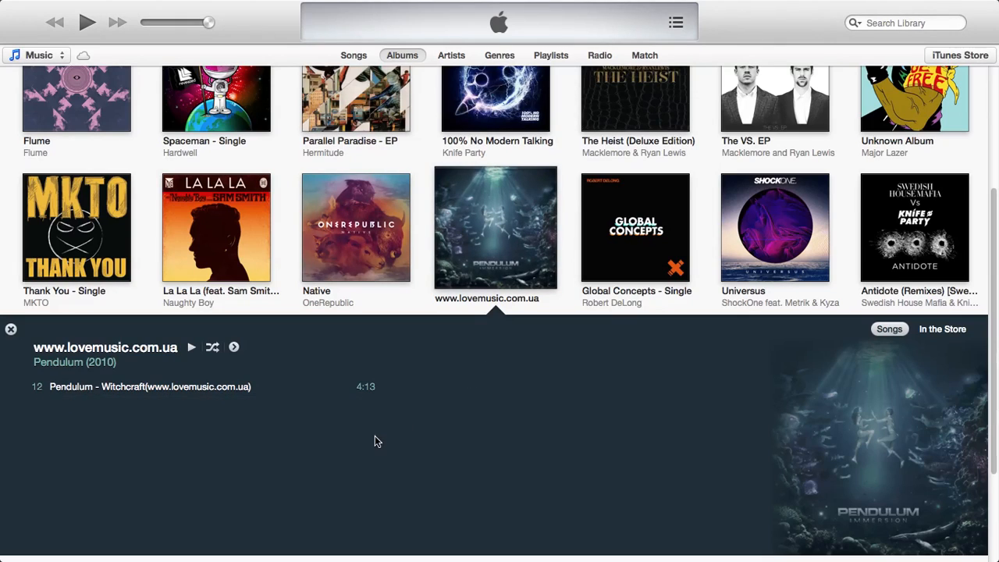
Collapse the album, then open Witchcraft.m4r from Finder so iTunes imports the clip.
{"action": "key", "text": "super+Tab"}
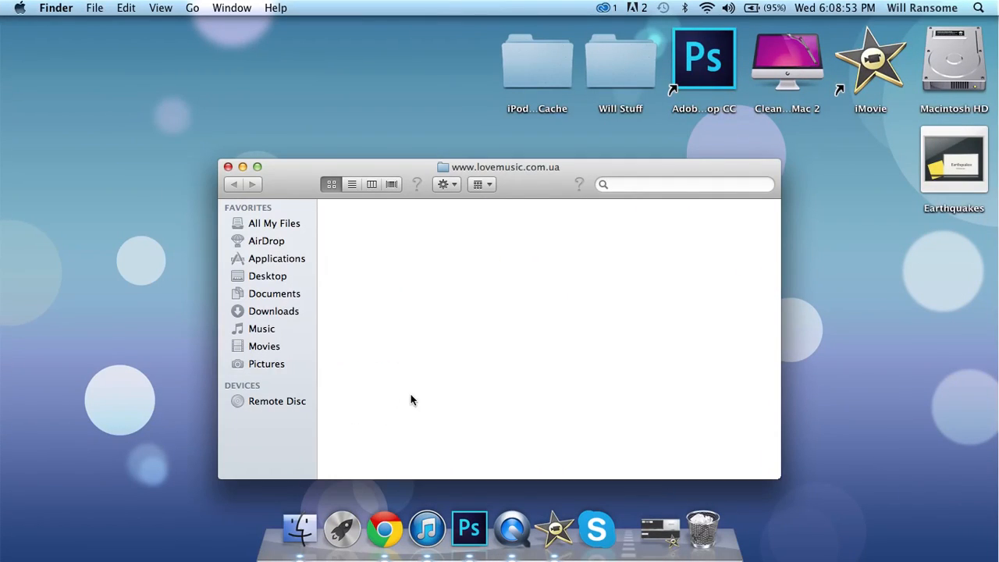
{"action": "key", "text": "super+Tab"}
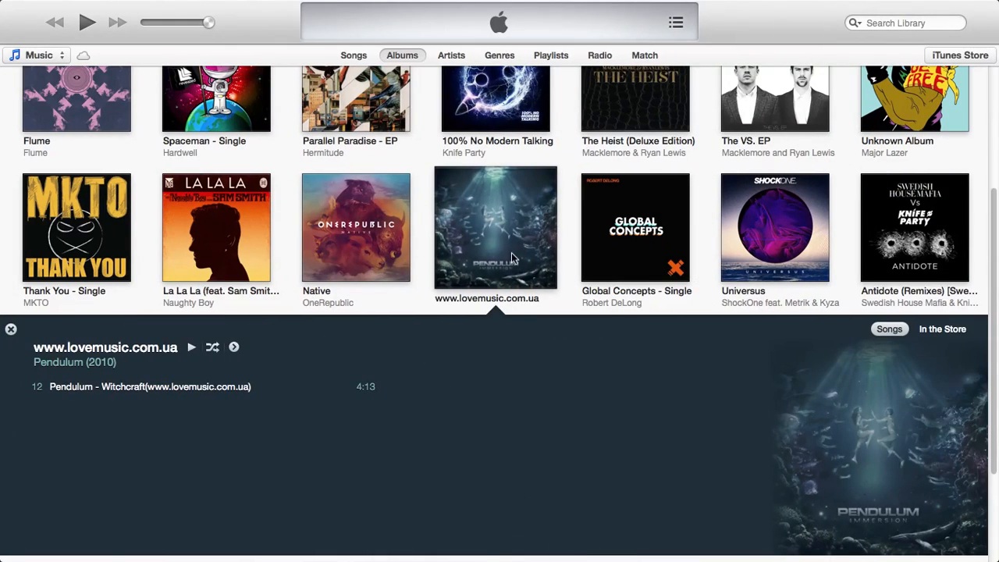
{"action": "left_click", "coordinate": [156, 289]}
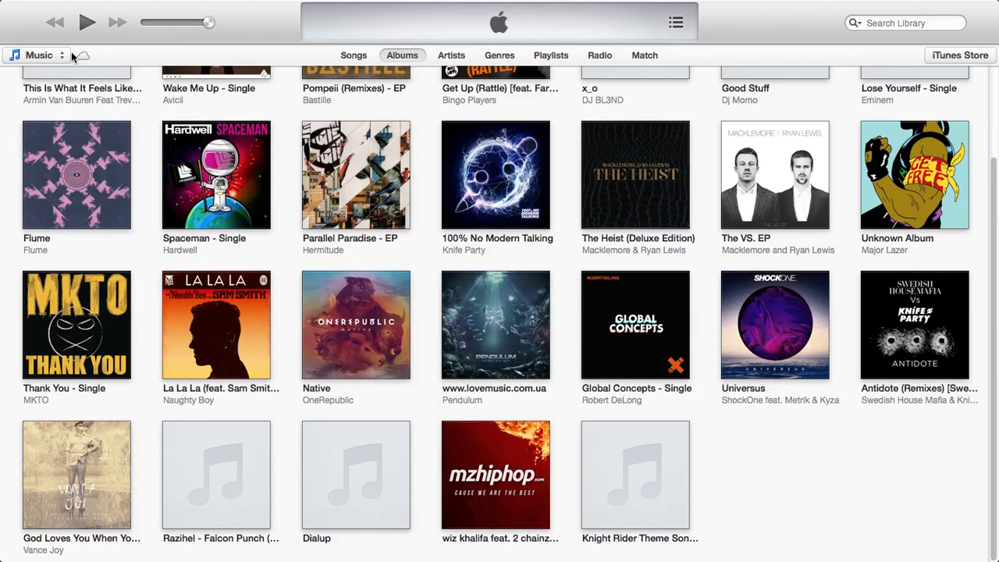
{"action": "key", "text": "ctrl+Left"}
{"action": "left_click_drag", "start_coordinate": [367, 312], "coordinate": [704, 401]}
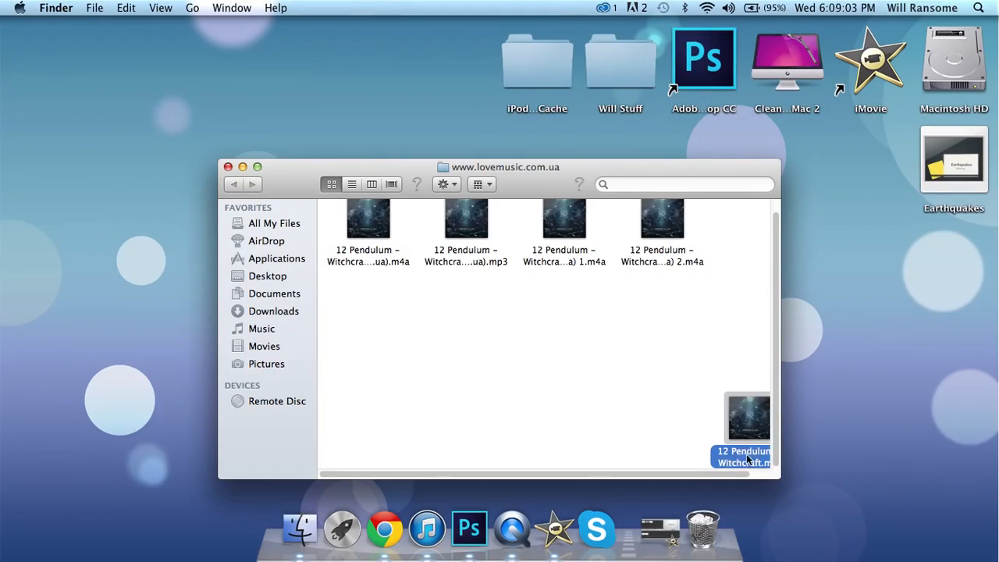
{"action": "mouse_move", "coordinate": [705, 402]}
{"action": "left_mouse_down"}
{"action": "mouse_move", "coordinate": [679, 355]}
{"action": "mouse_move", "coordinate": [679, 405]}
{"action": "left_mouse_up"}
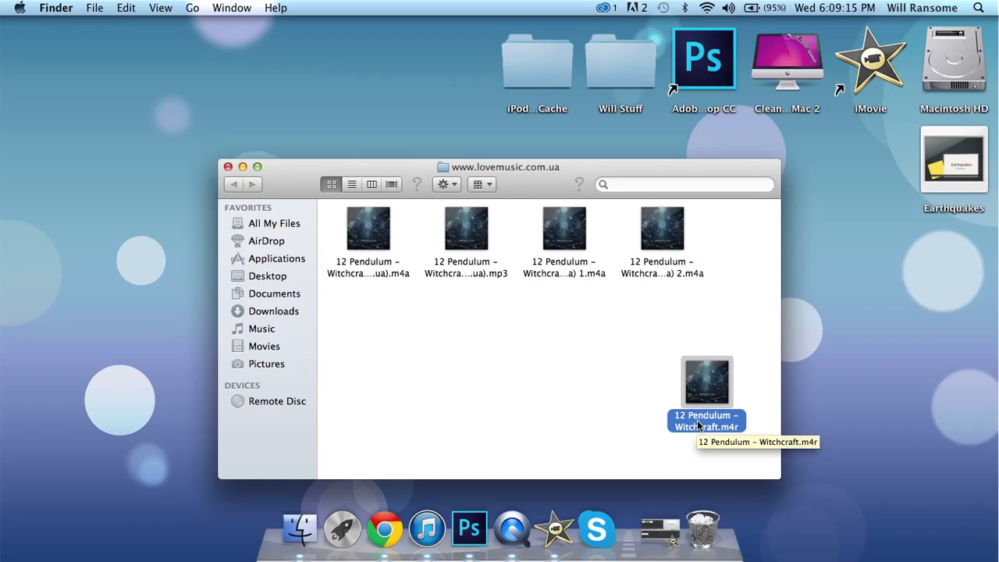
{"action": "double_click", "coordinate": [706, 390]}
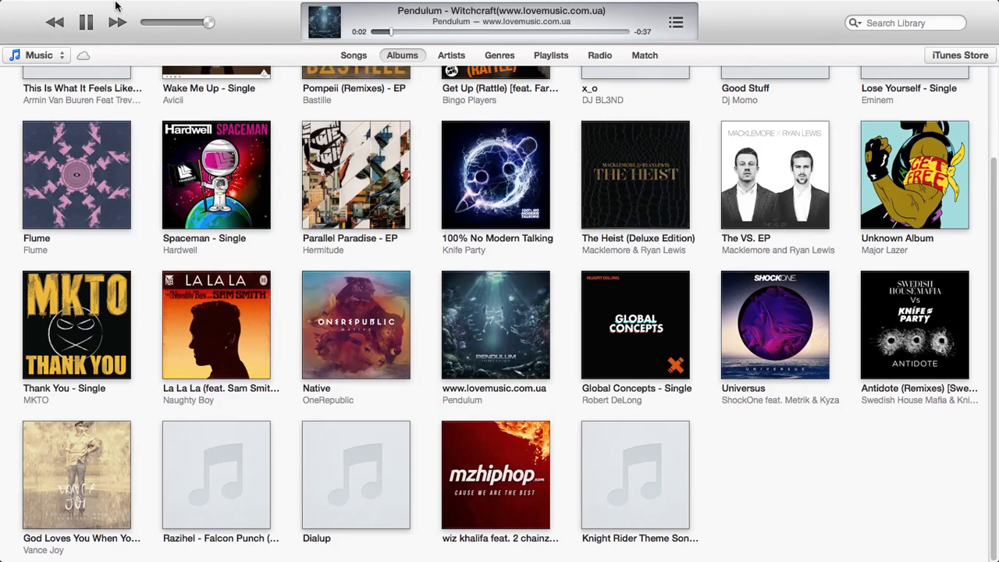
Check the album lists only the full track, then bring up the library sections list.
{"action": "key", "text": "super+w"}
{"action": "left_click", "coordinate": [370, 170]}
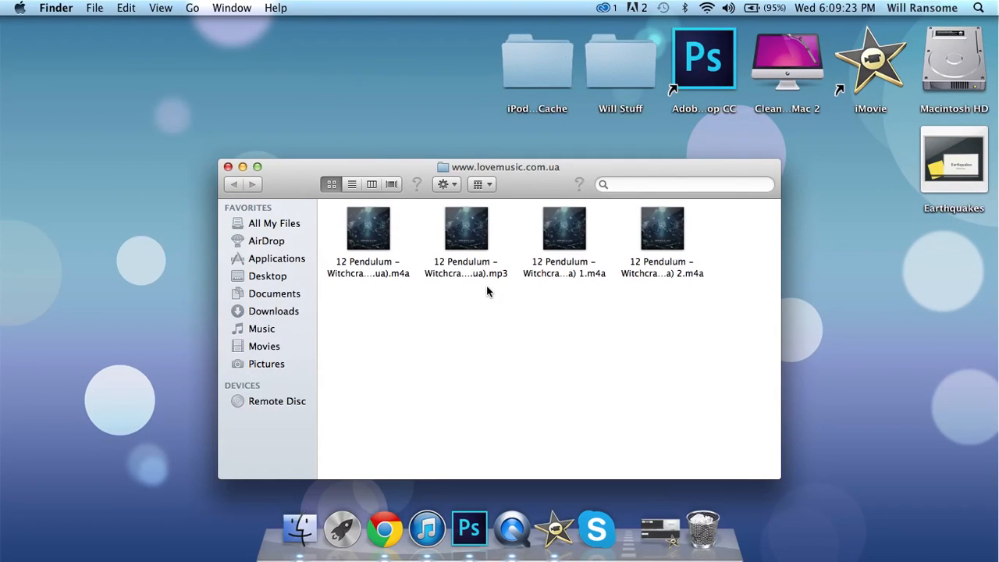
{"action": "key", "text": "ctrl+Right"}
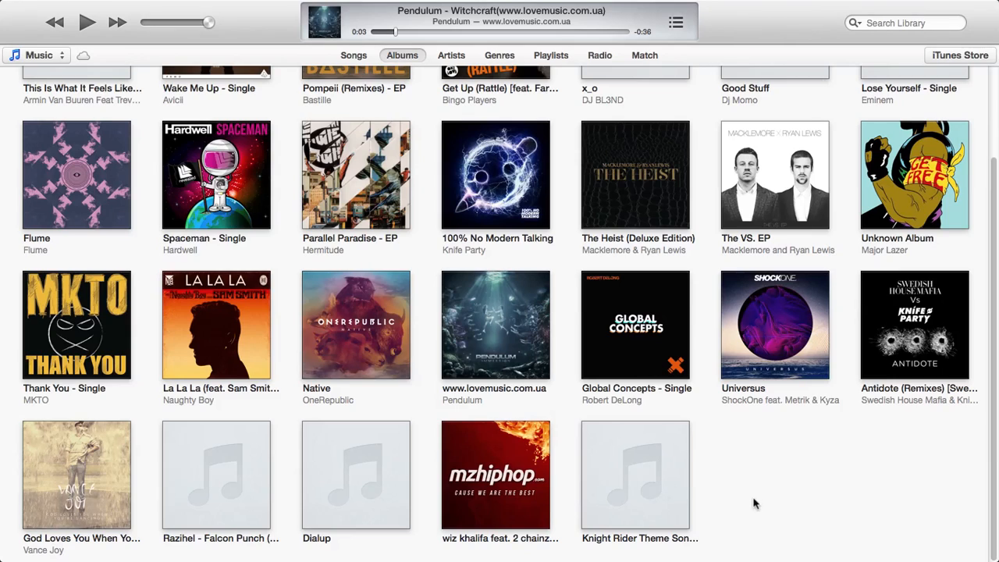
{"action": "left_click", "coordinate": [494, 312]}
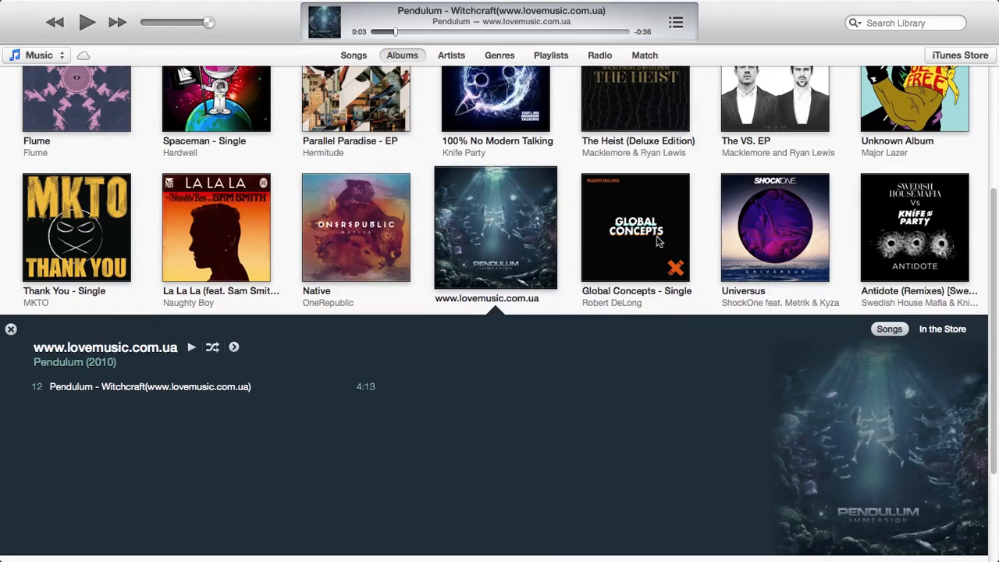
{"action": "left_click", "coordinate": [586, 294]}
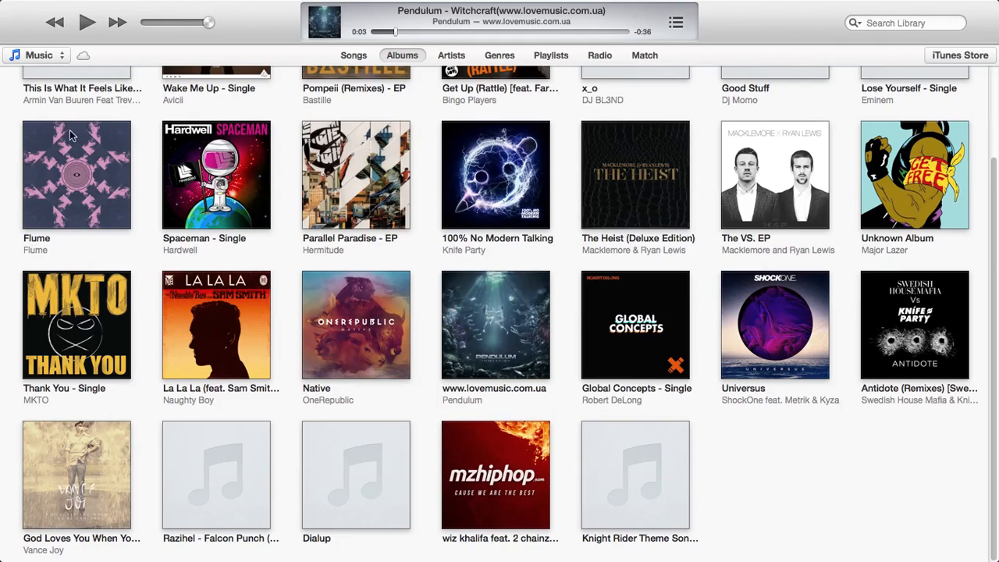
{"action": "left_click", "coordinate": [39, 55]}
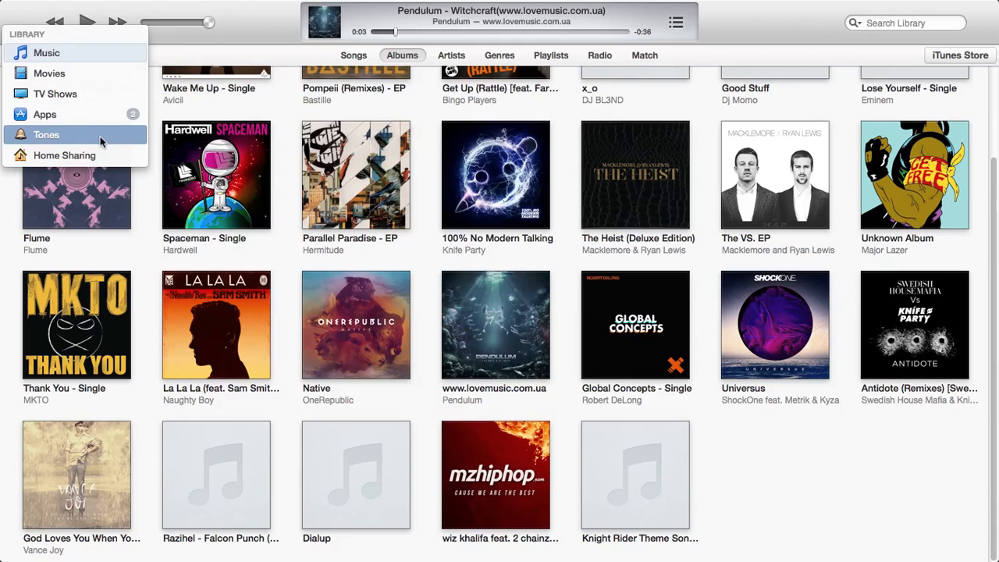
{"action": "left_click", "coordinate": [100, 137]}
{"action": "left_click", "coordinate": [235, 181]}
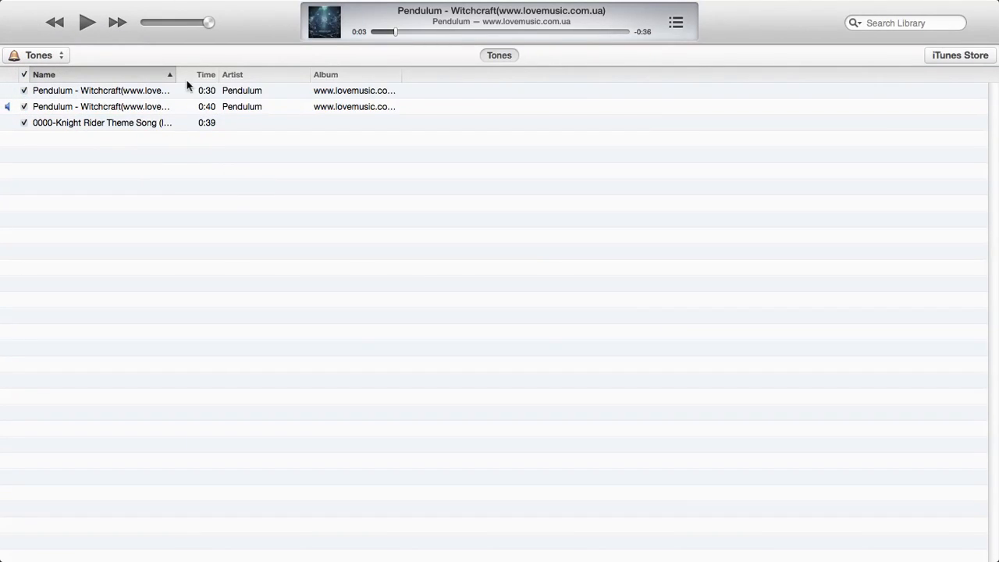
{"action": "left_click", "coordinate": [254, 106]}
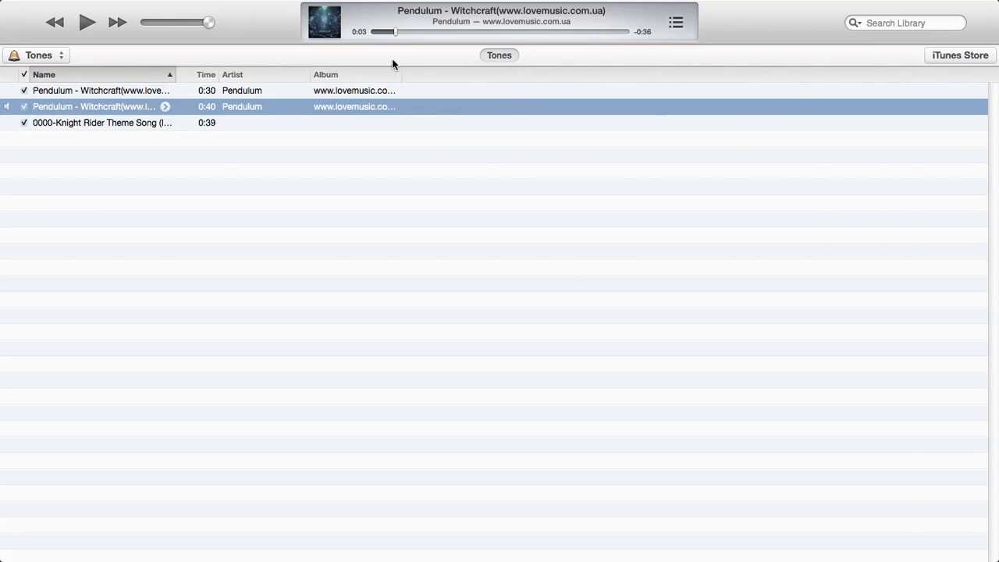
{"action": "left_click", "coordinate": [46, 54]}
{"action": "left_click", "coordinate": [78, 29]}
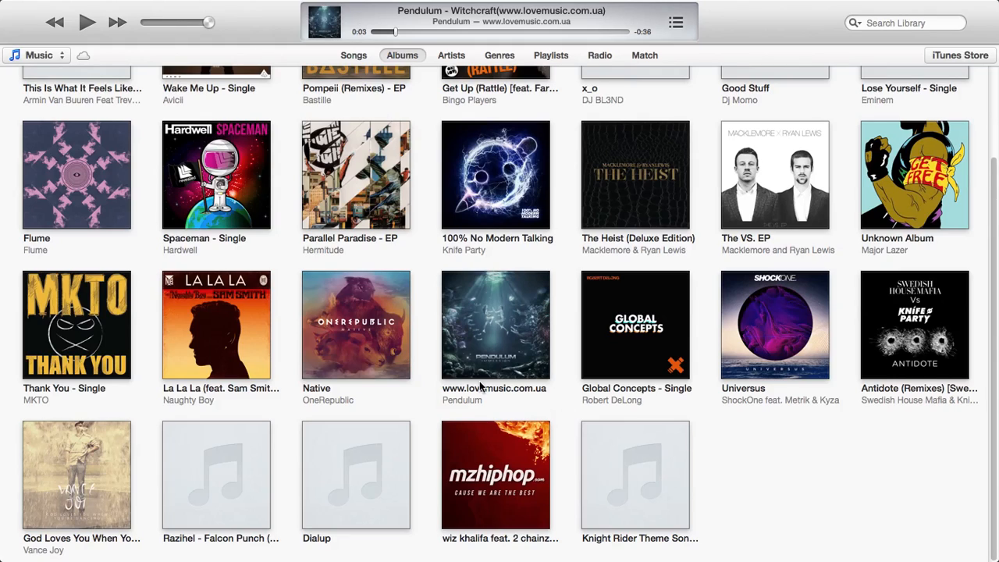
Switch Spaces to the desktop and bring the Finder folder to the front.
{"action": "key", "text": "ctrl+Left"}
{"action": "left_click", "coordinate": [588, 368]}
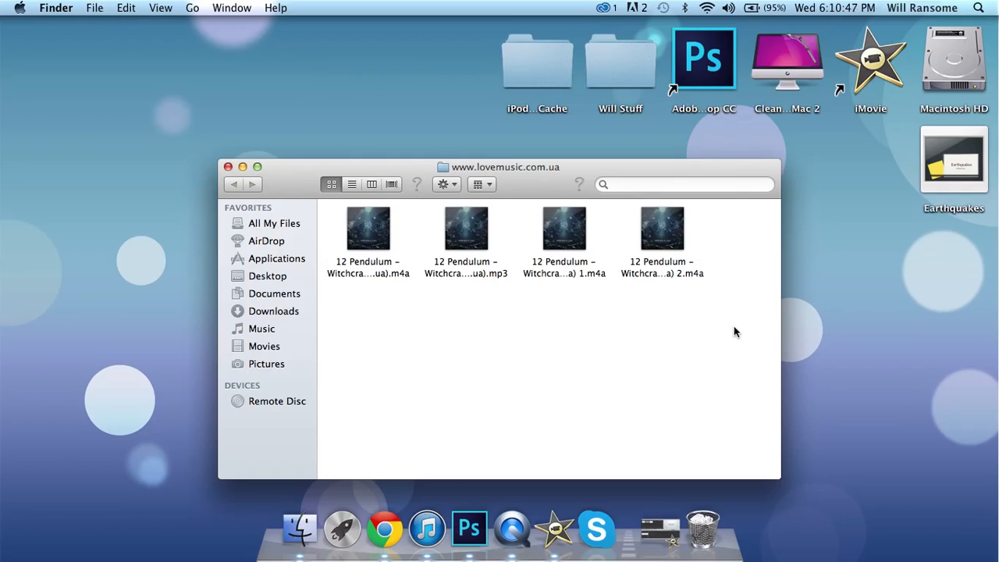
{"action": "key", "text": "super+a"}
{"action": "left_click", "coordinate": [613, 327]}
{"action": "key", "text": "super+a"}
{"action": "left_click", "coordinate": [626, 362]}
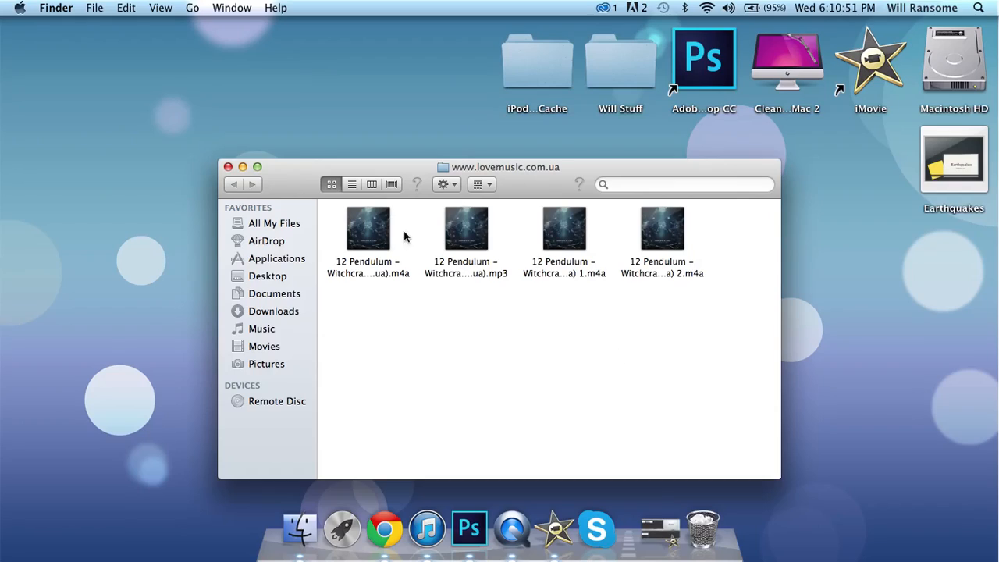